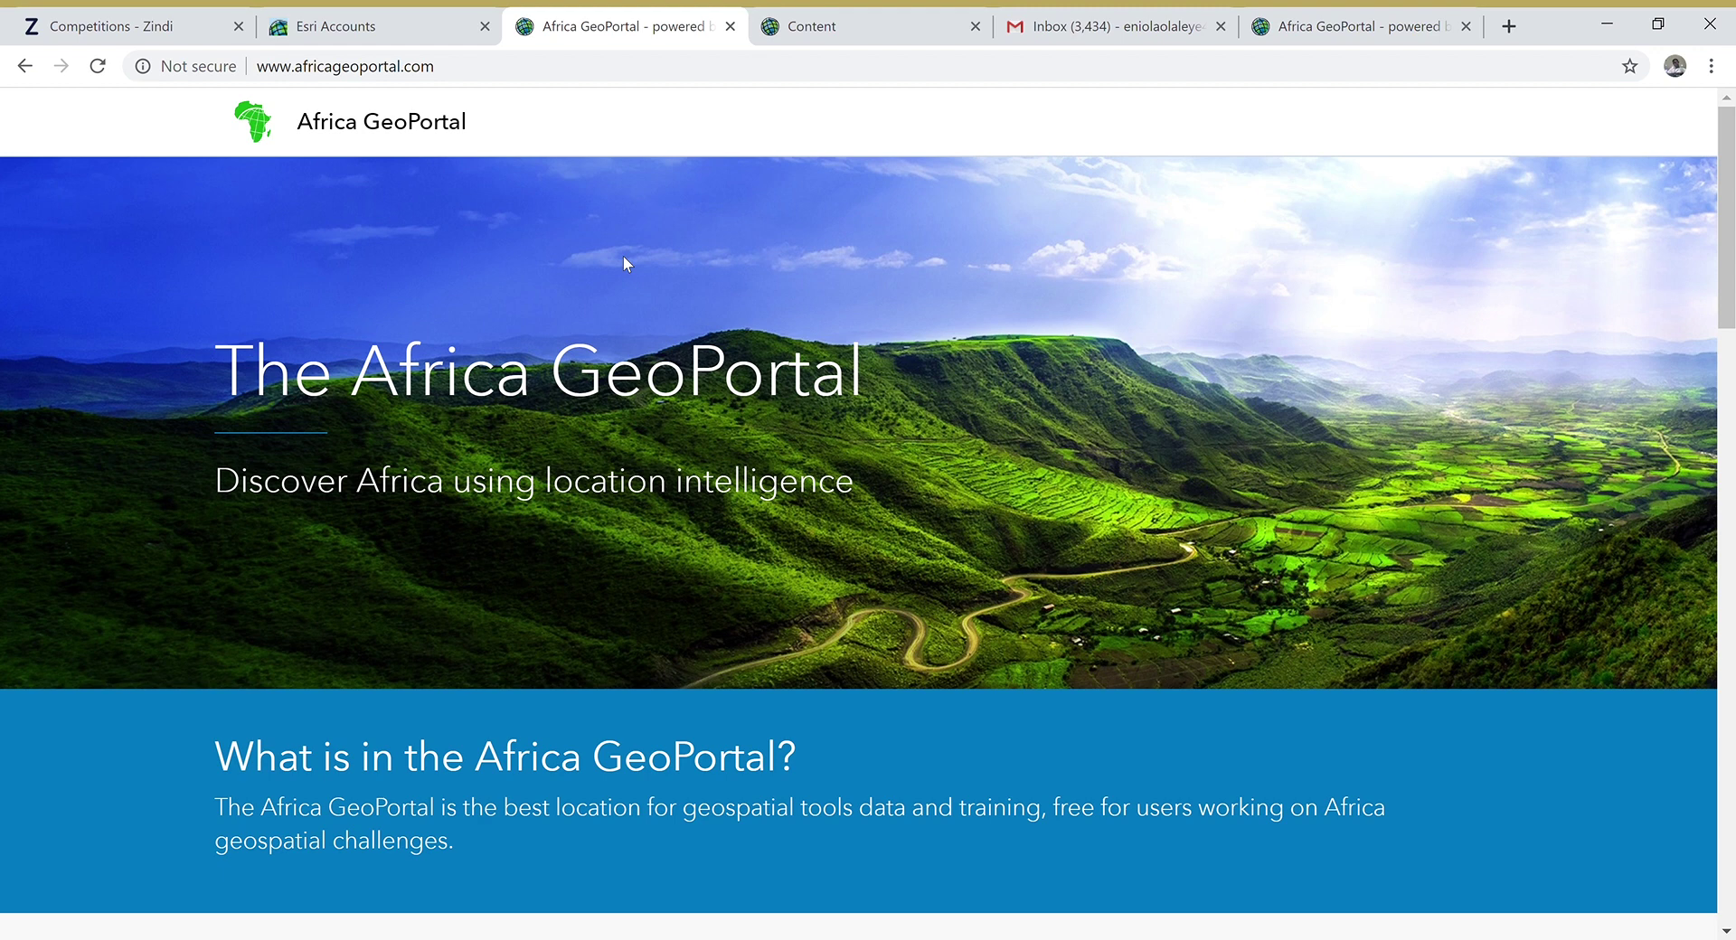
# Open the Geospatial Tools page from Learn more, further down the home page
pyautogui.scroll(-10, 637, 424)
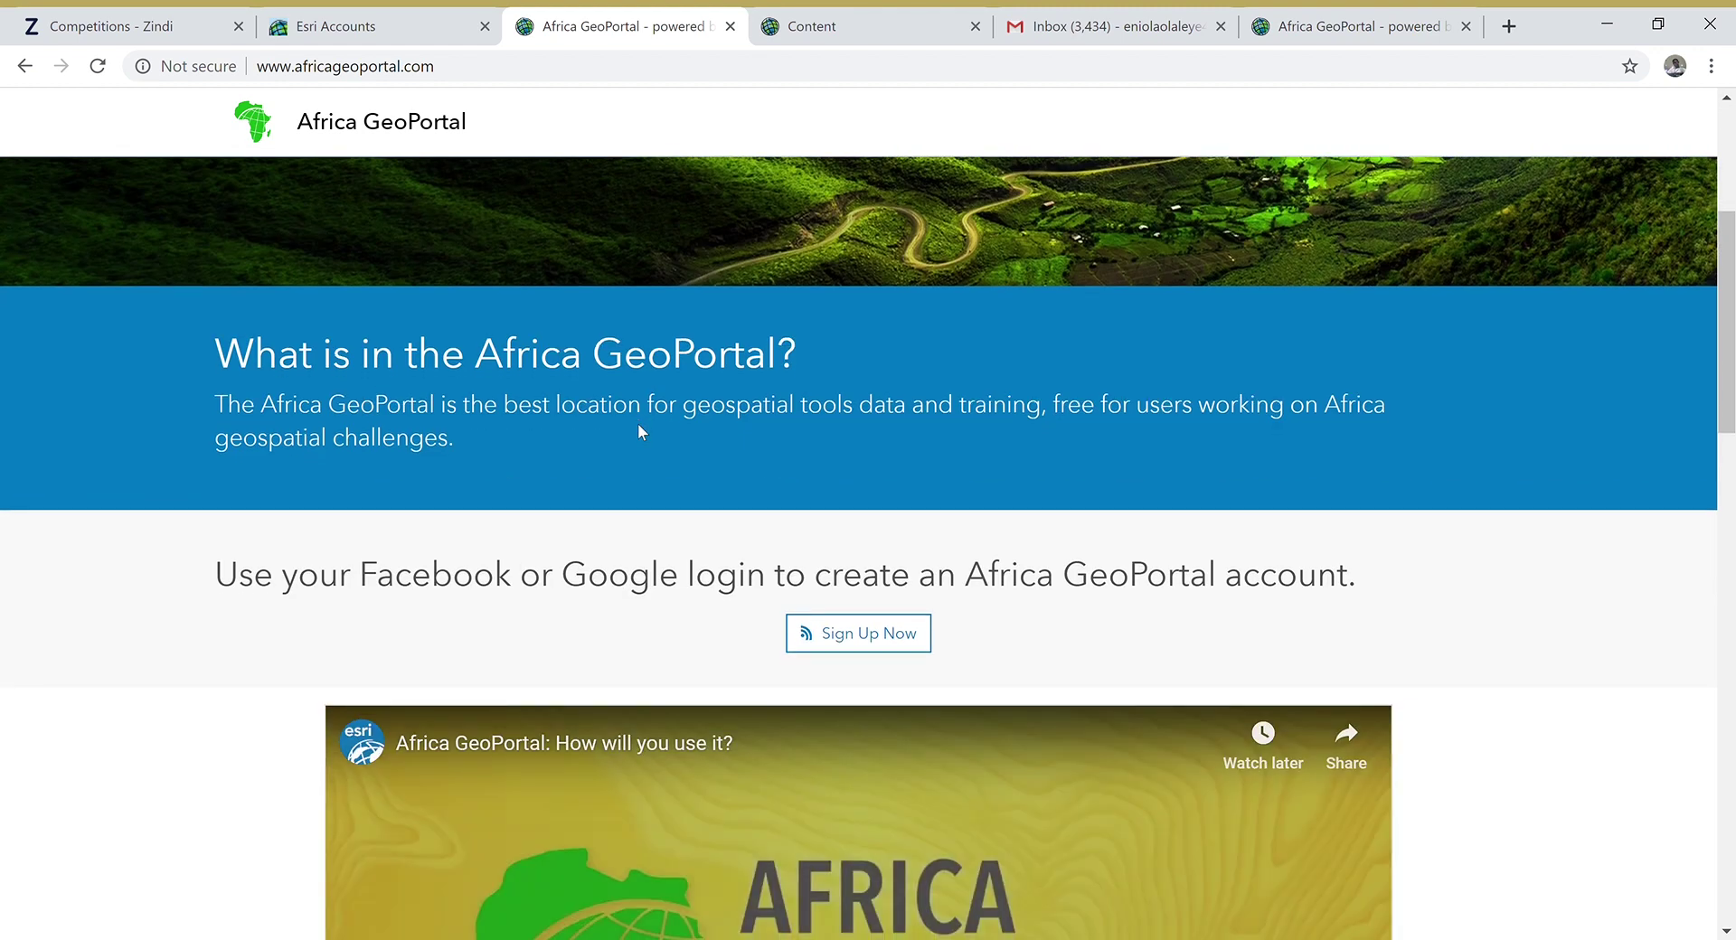
pyautogui.scroll(-2, 637, 429)
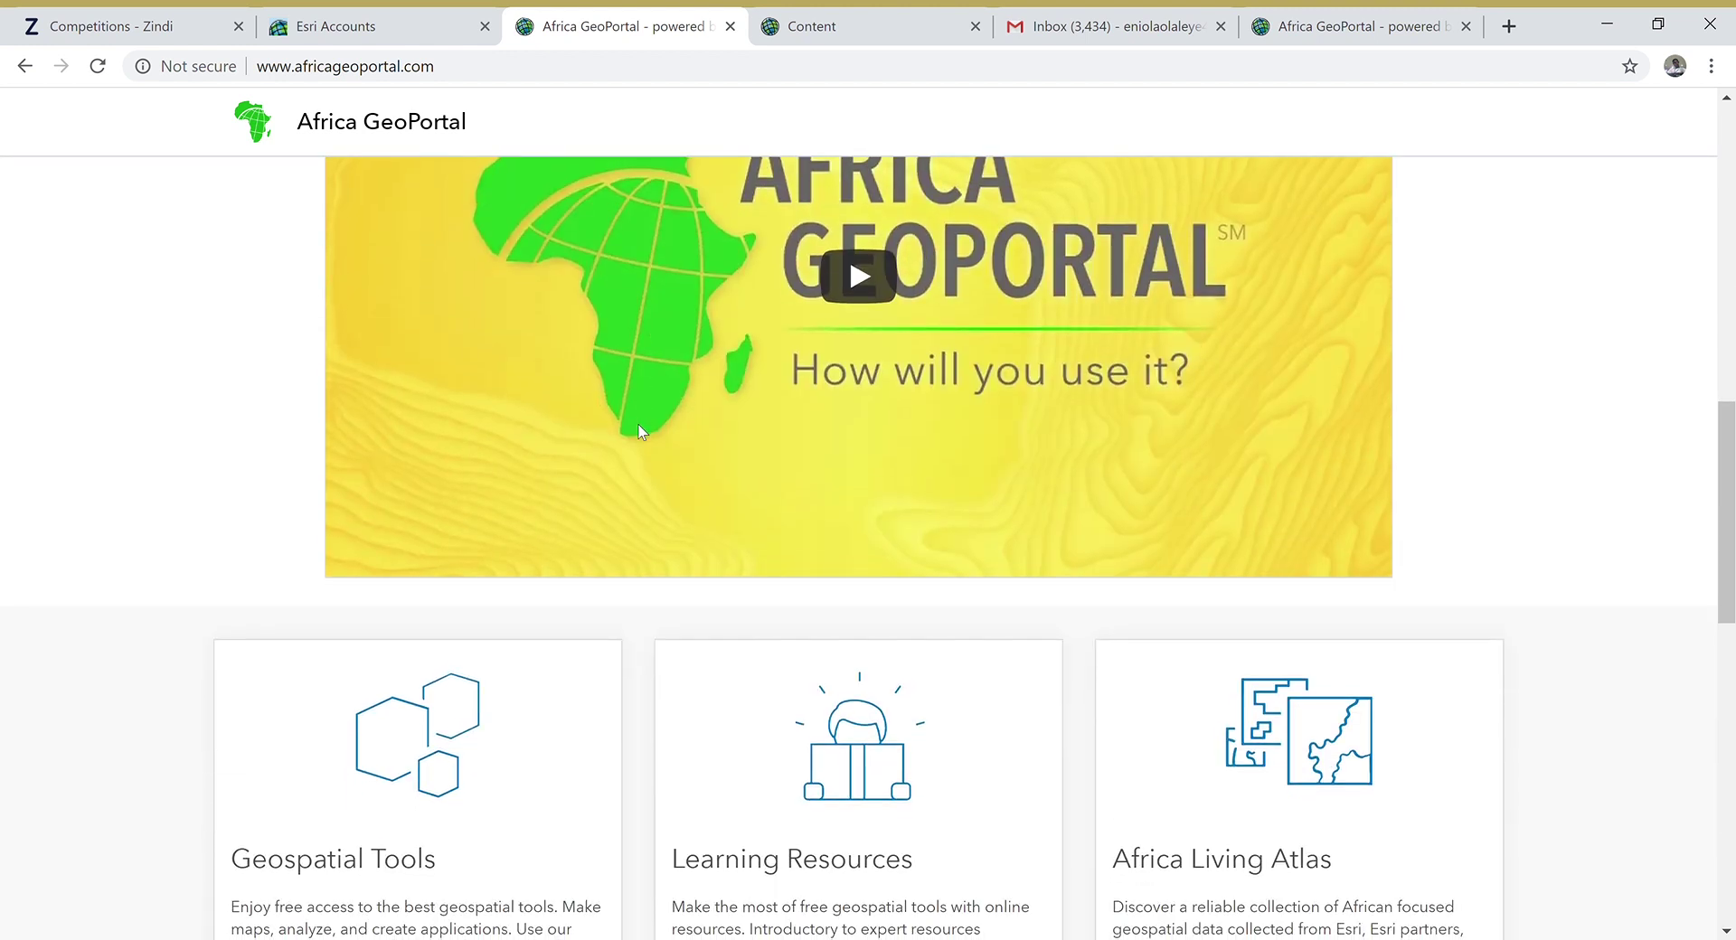
pyautogui.scroll(-5, 638, 430)
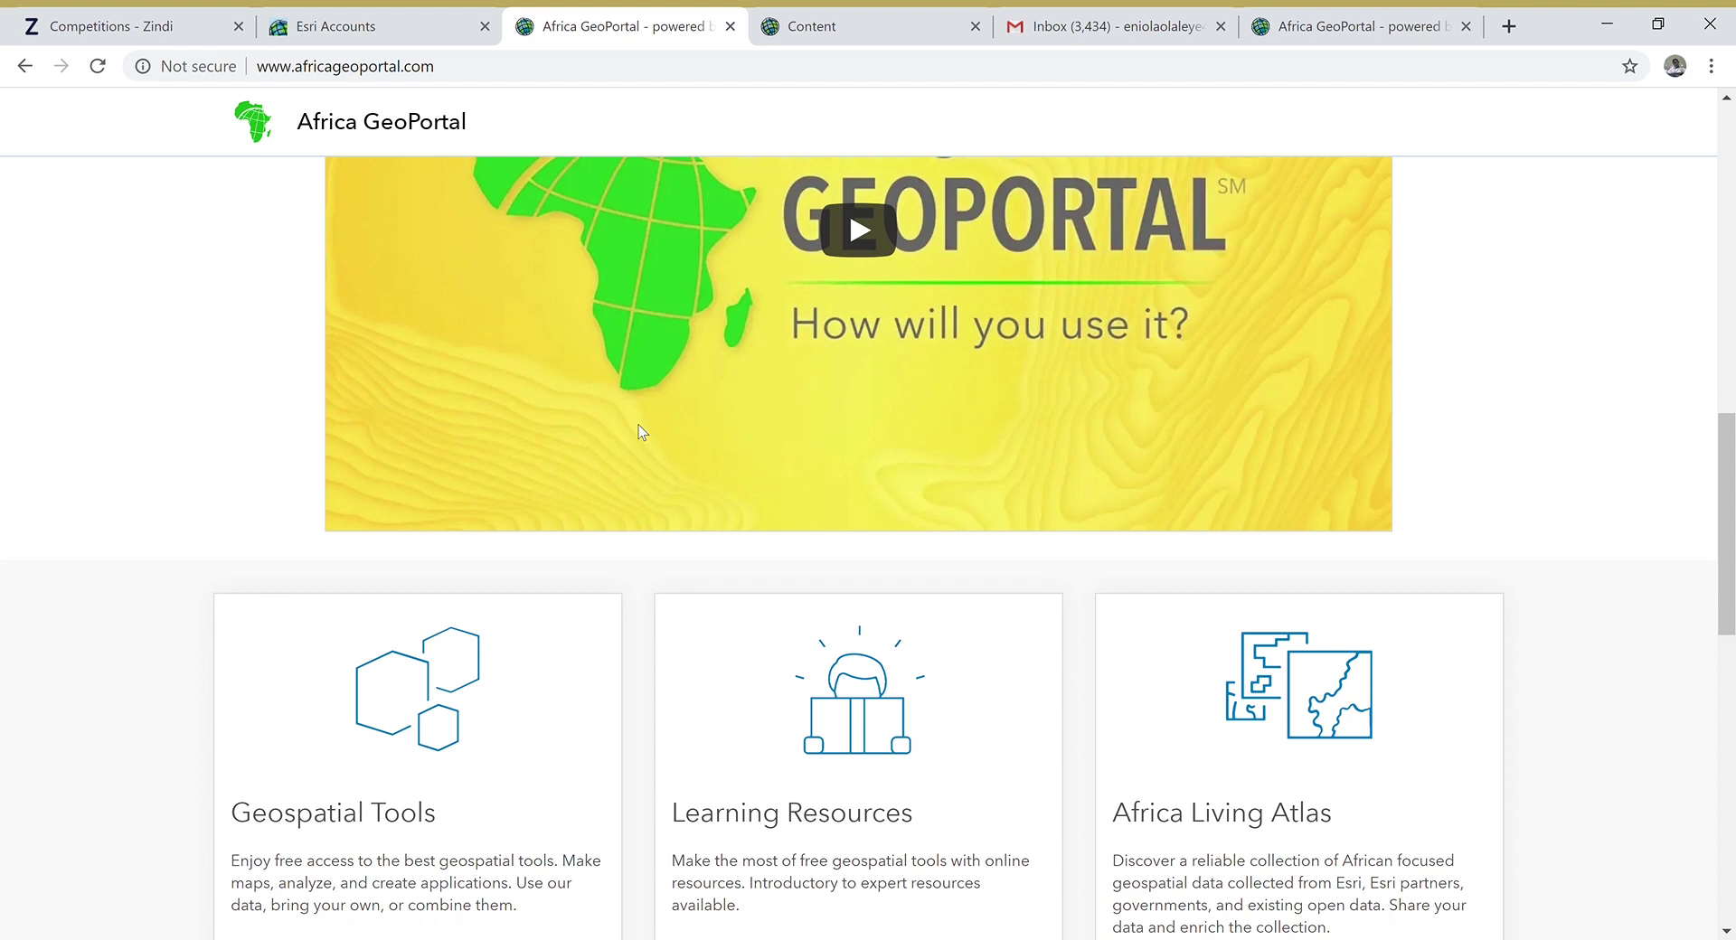
pyautogui.scroll(-1, 638, 430)
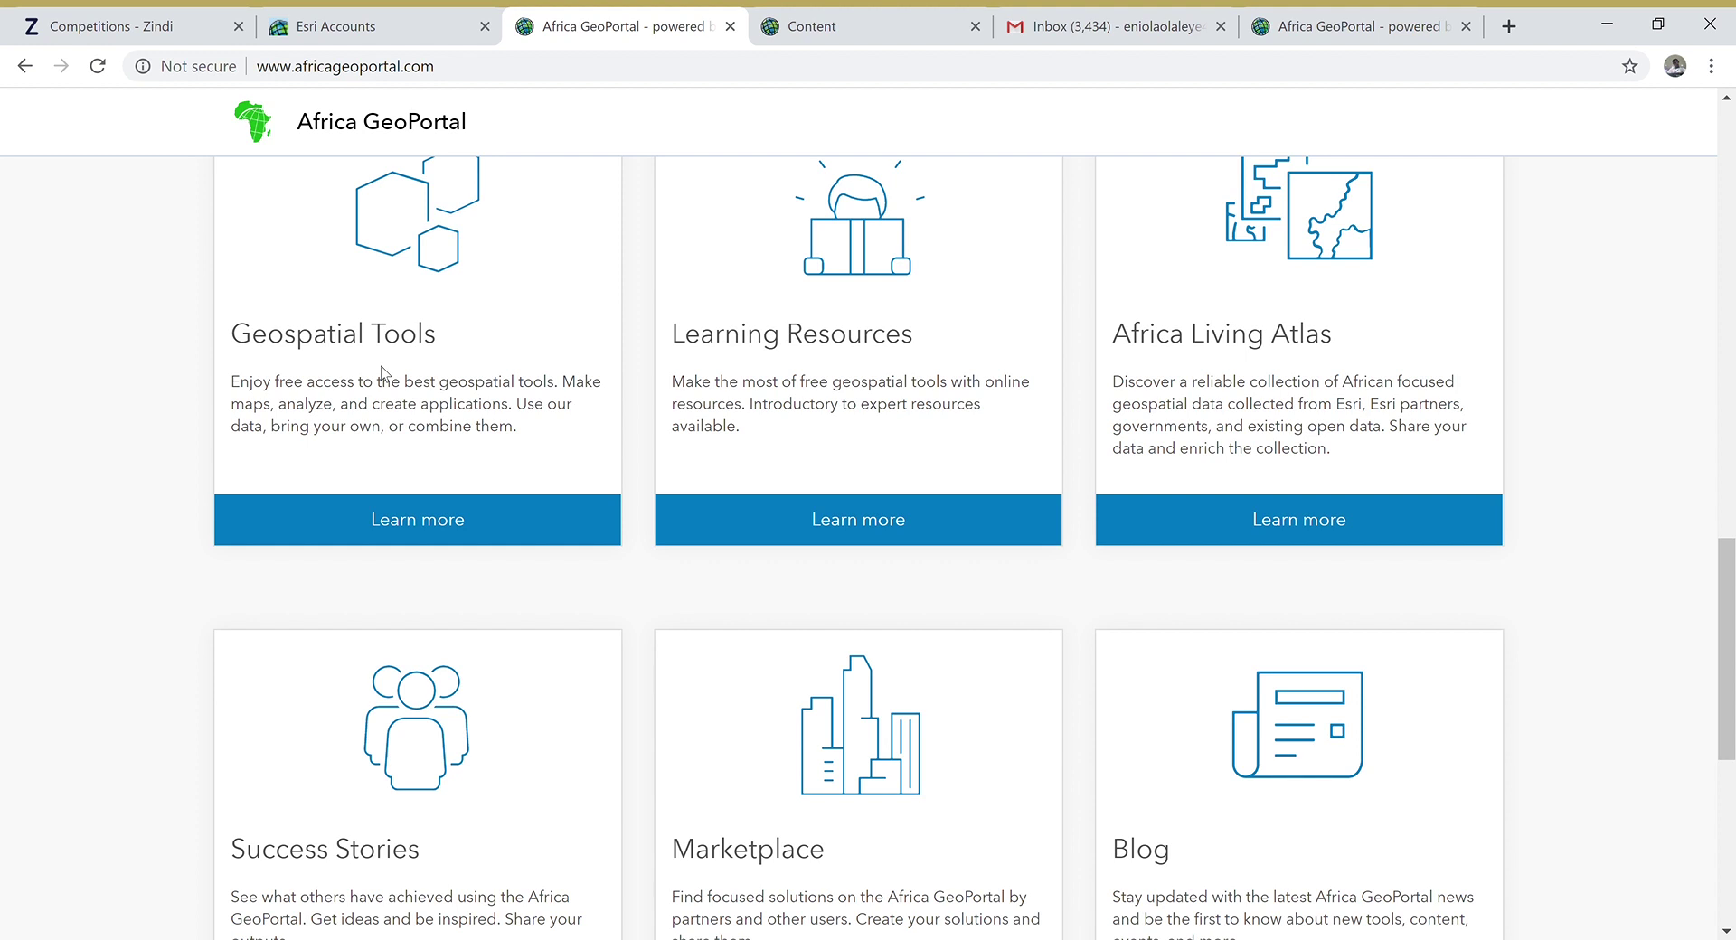
pyautogui.click(352, 511)
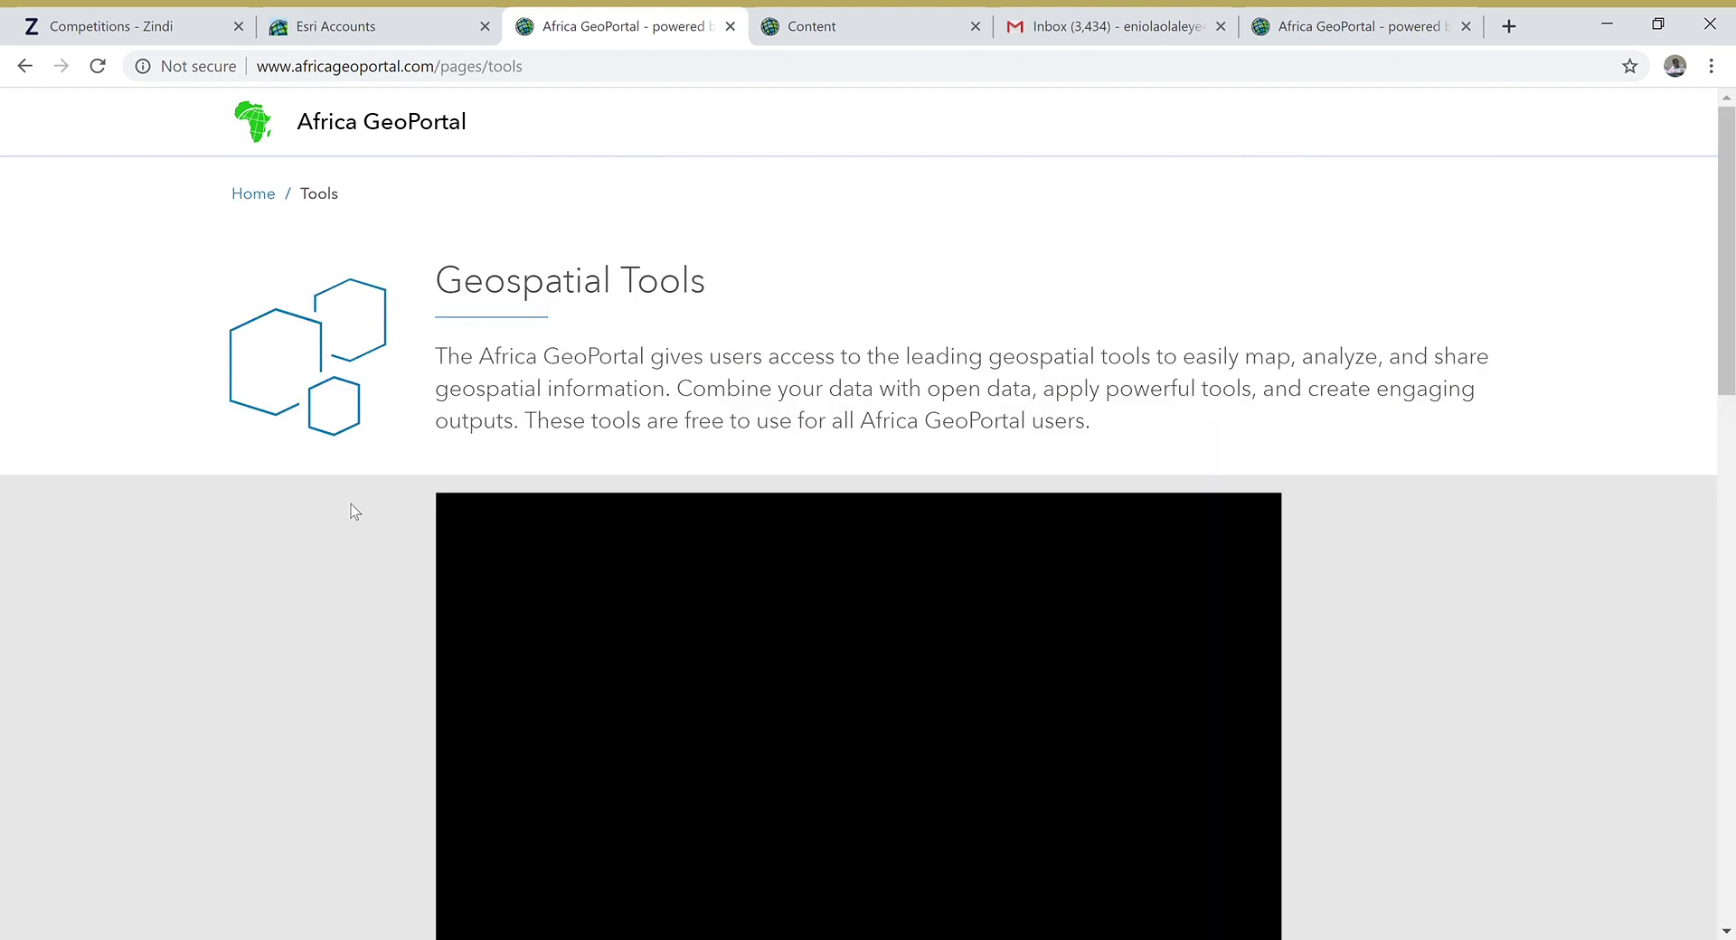
pyautogui.scroll(-1, 225, 627)
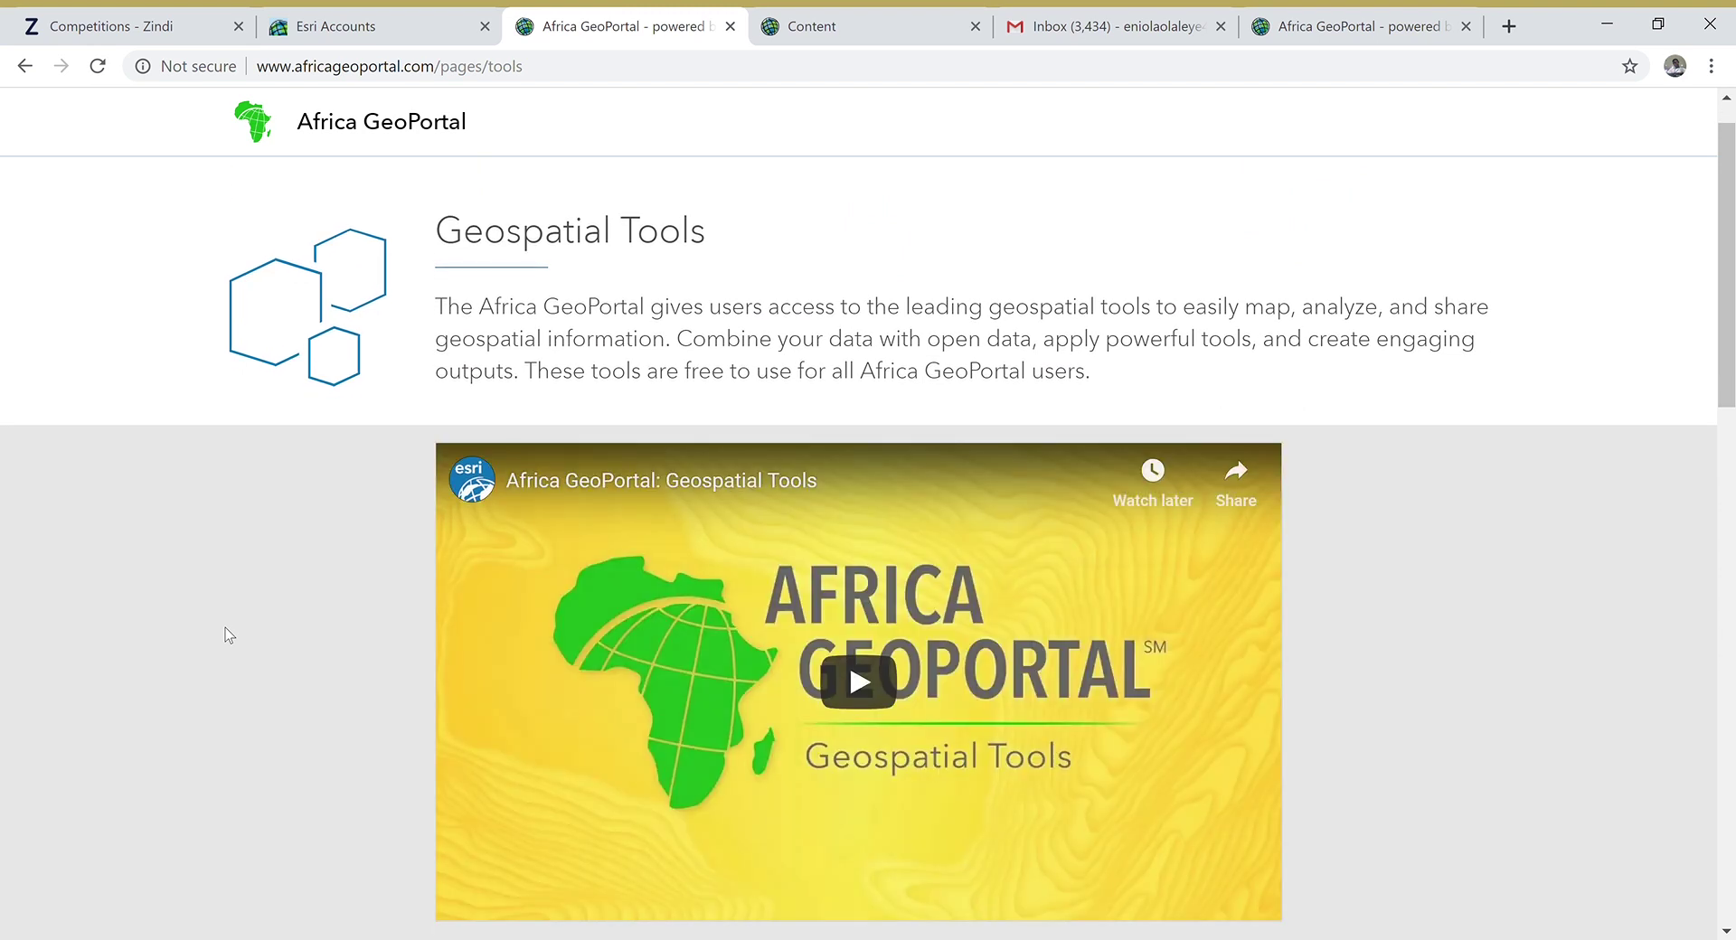
pyautogui.scroll(-7, 225, 627)
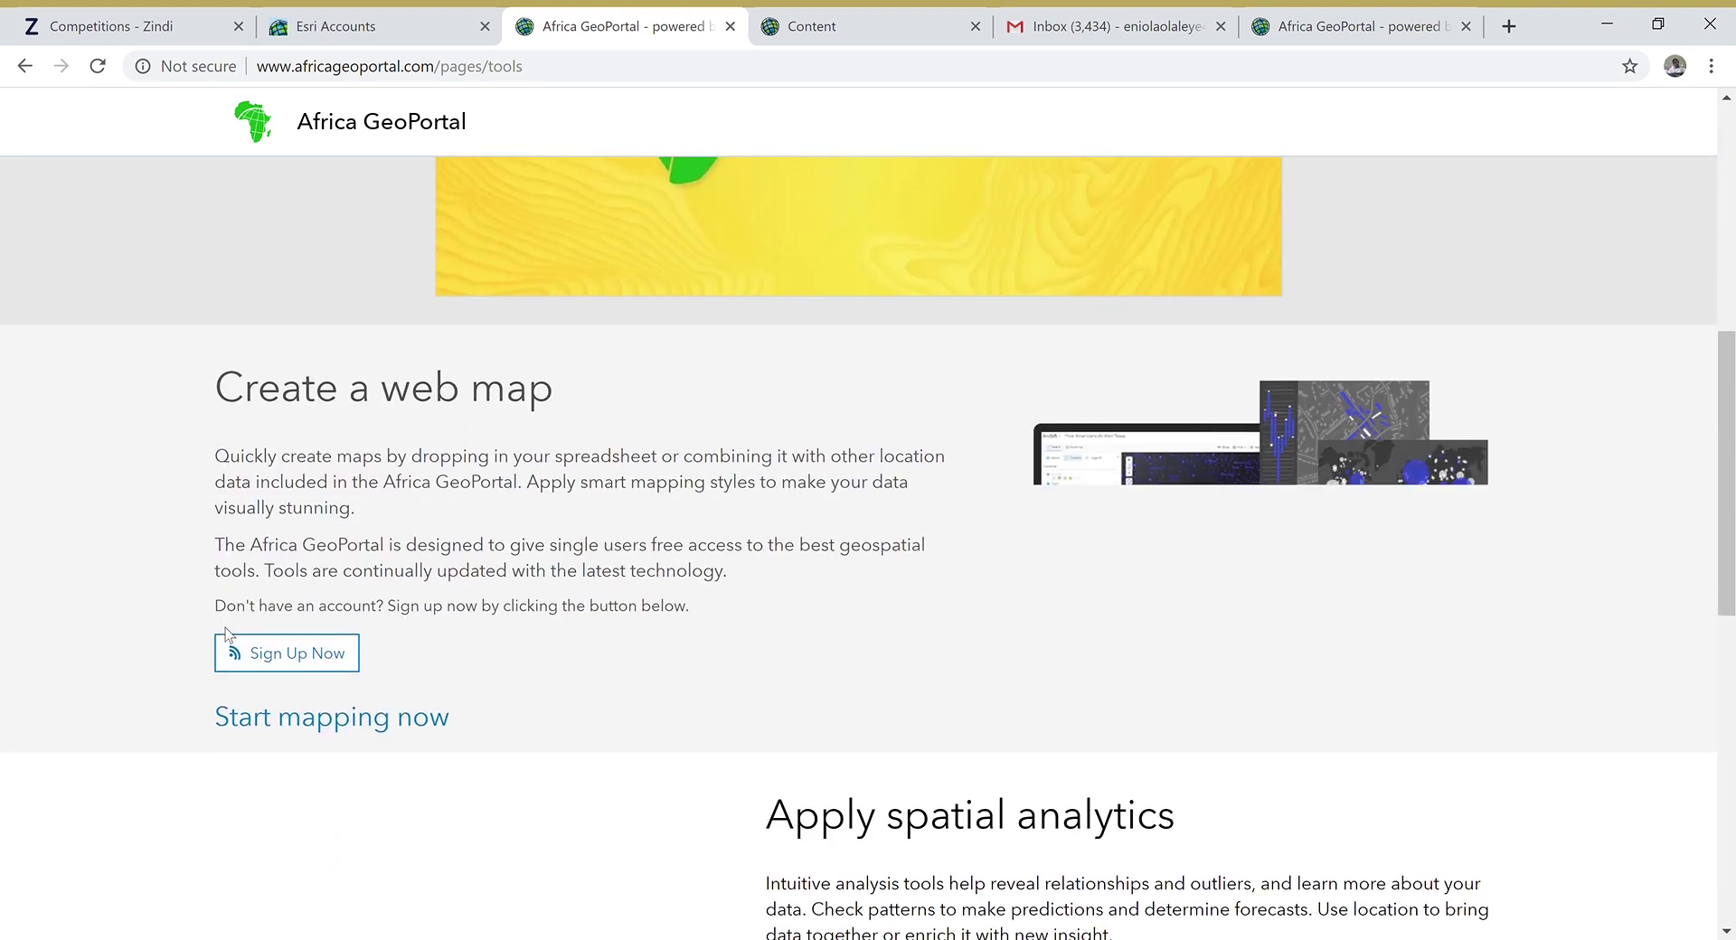
pyautogui.scroll(-5, 225, 627)
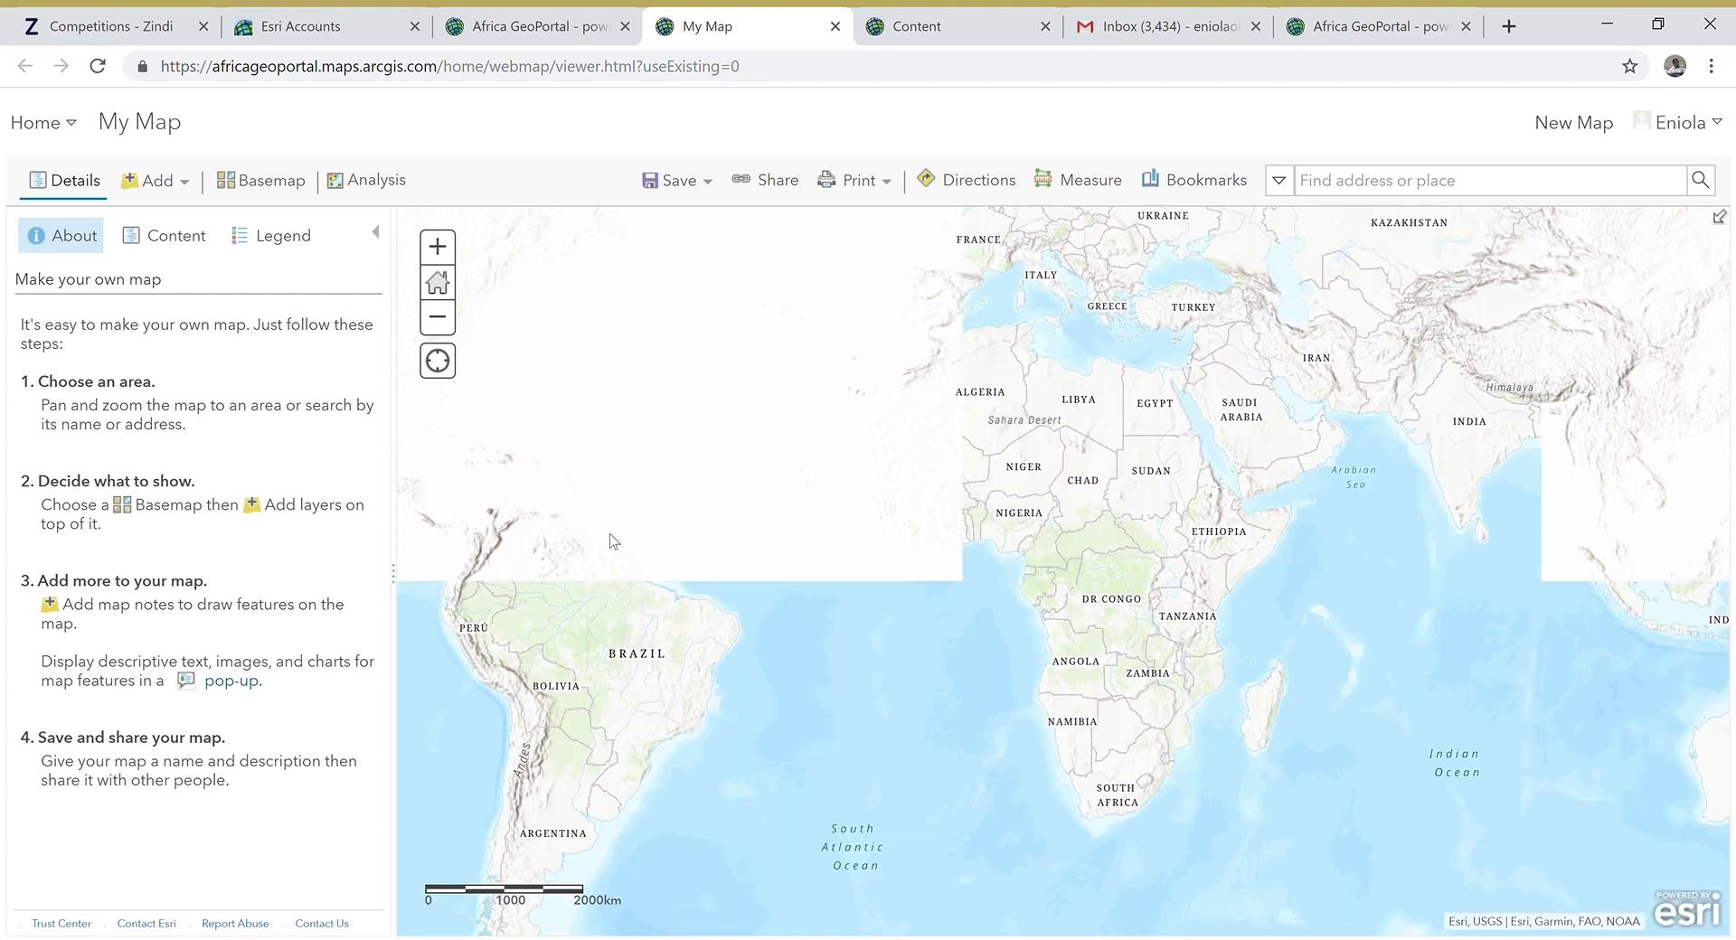
# Switch from the map viewer to My Content using the Home menu
pyautogui.click(74, 125)
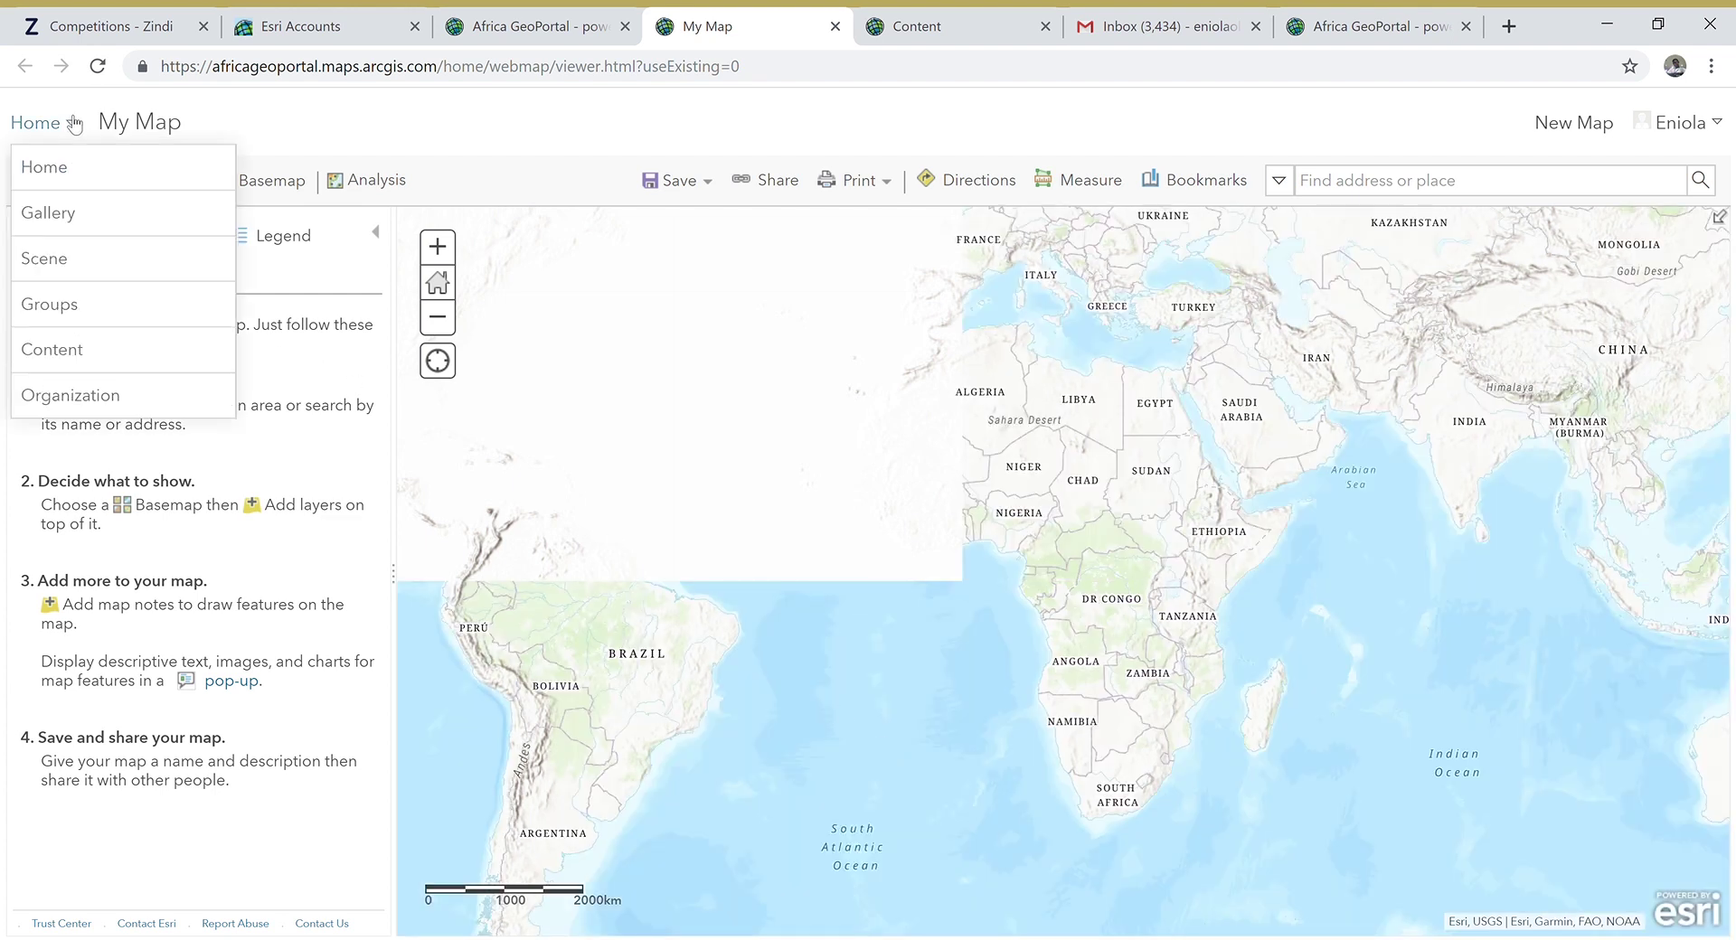
pyautogui.click(92, 350)
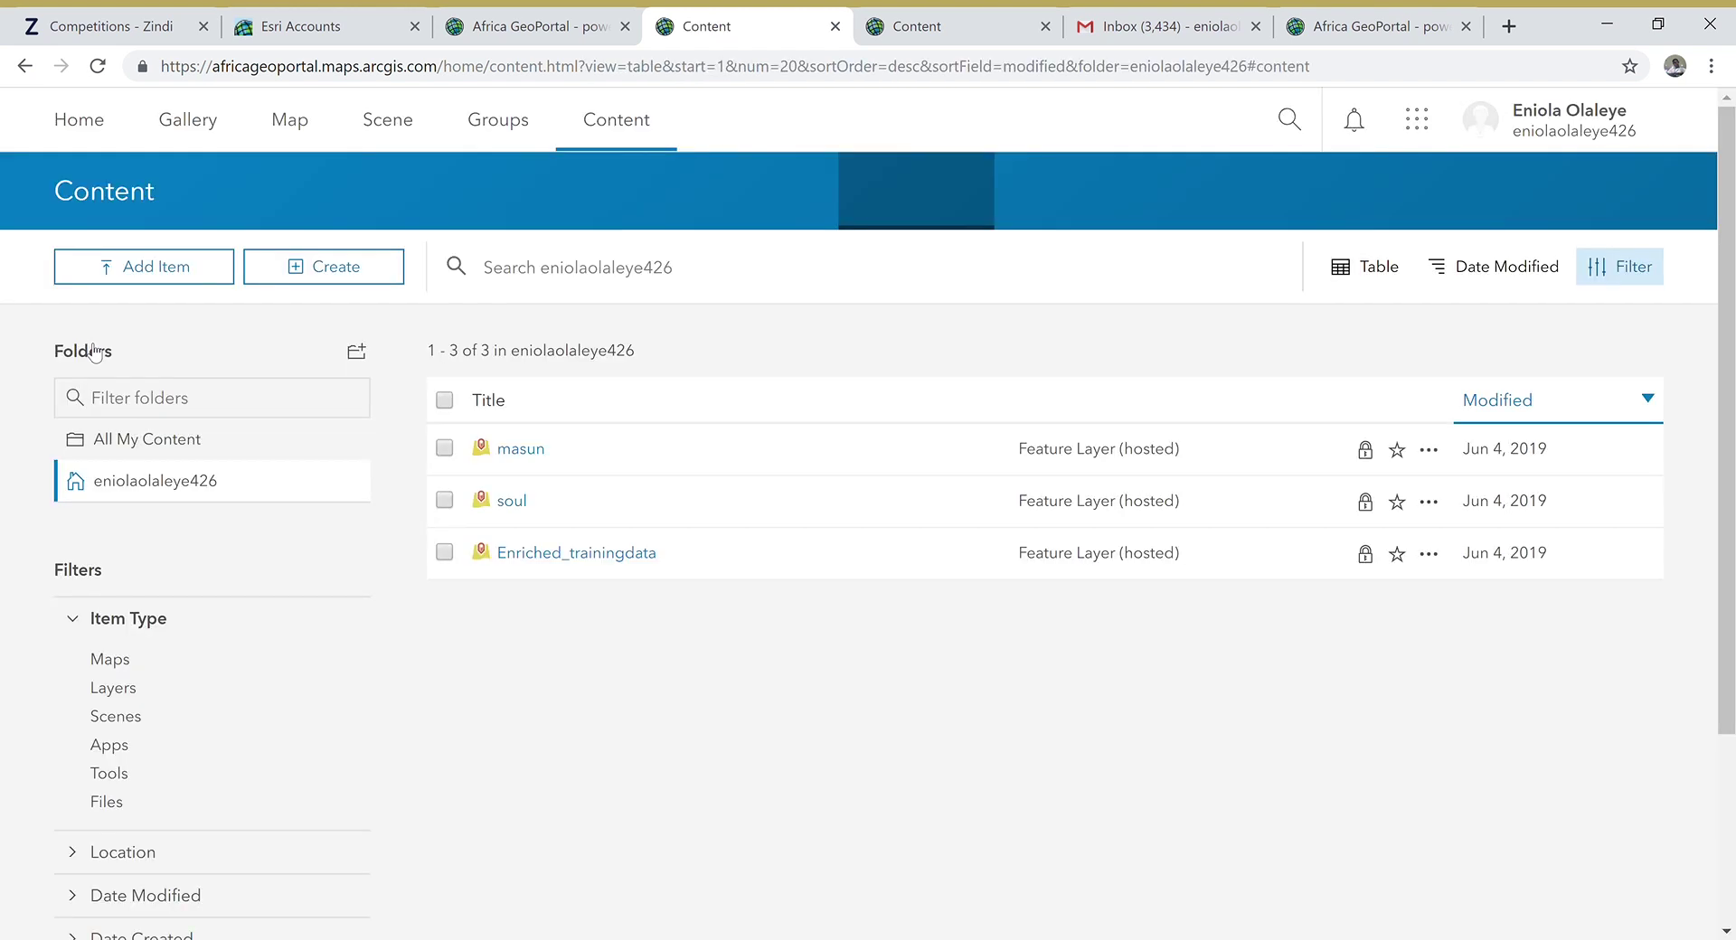
# Add training.csv from the computer as a new item and start editing its title
pyautogui.click(142, 278)
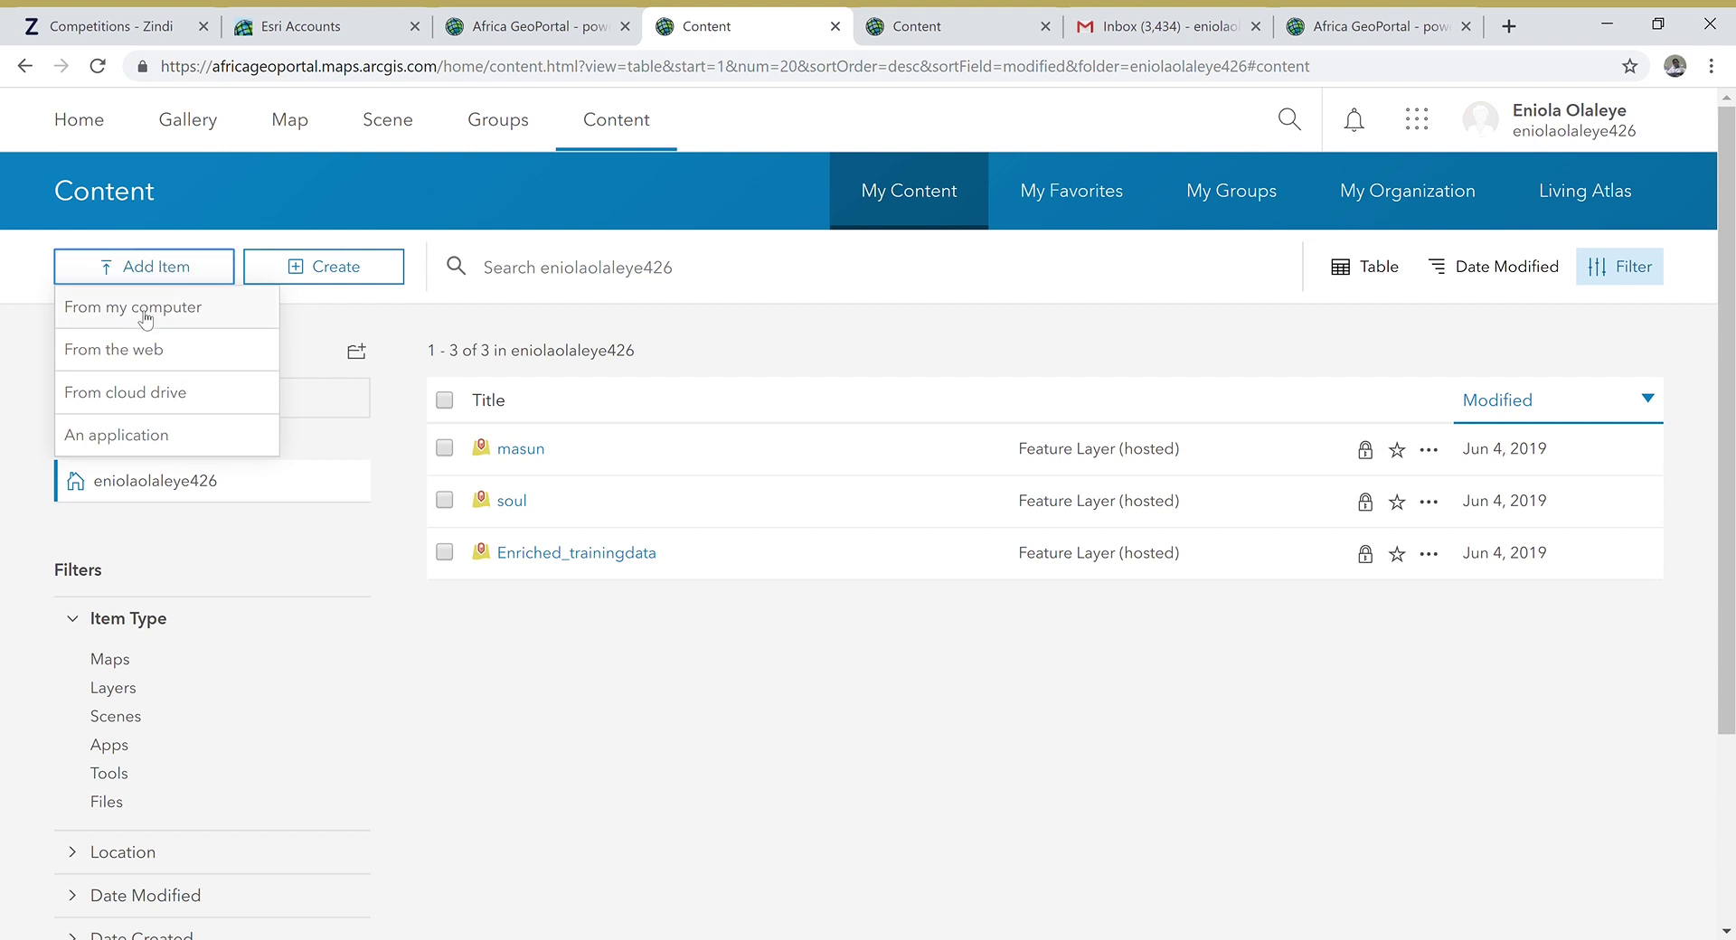
pyautogui.click(145, 312)
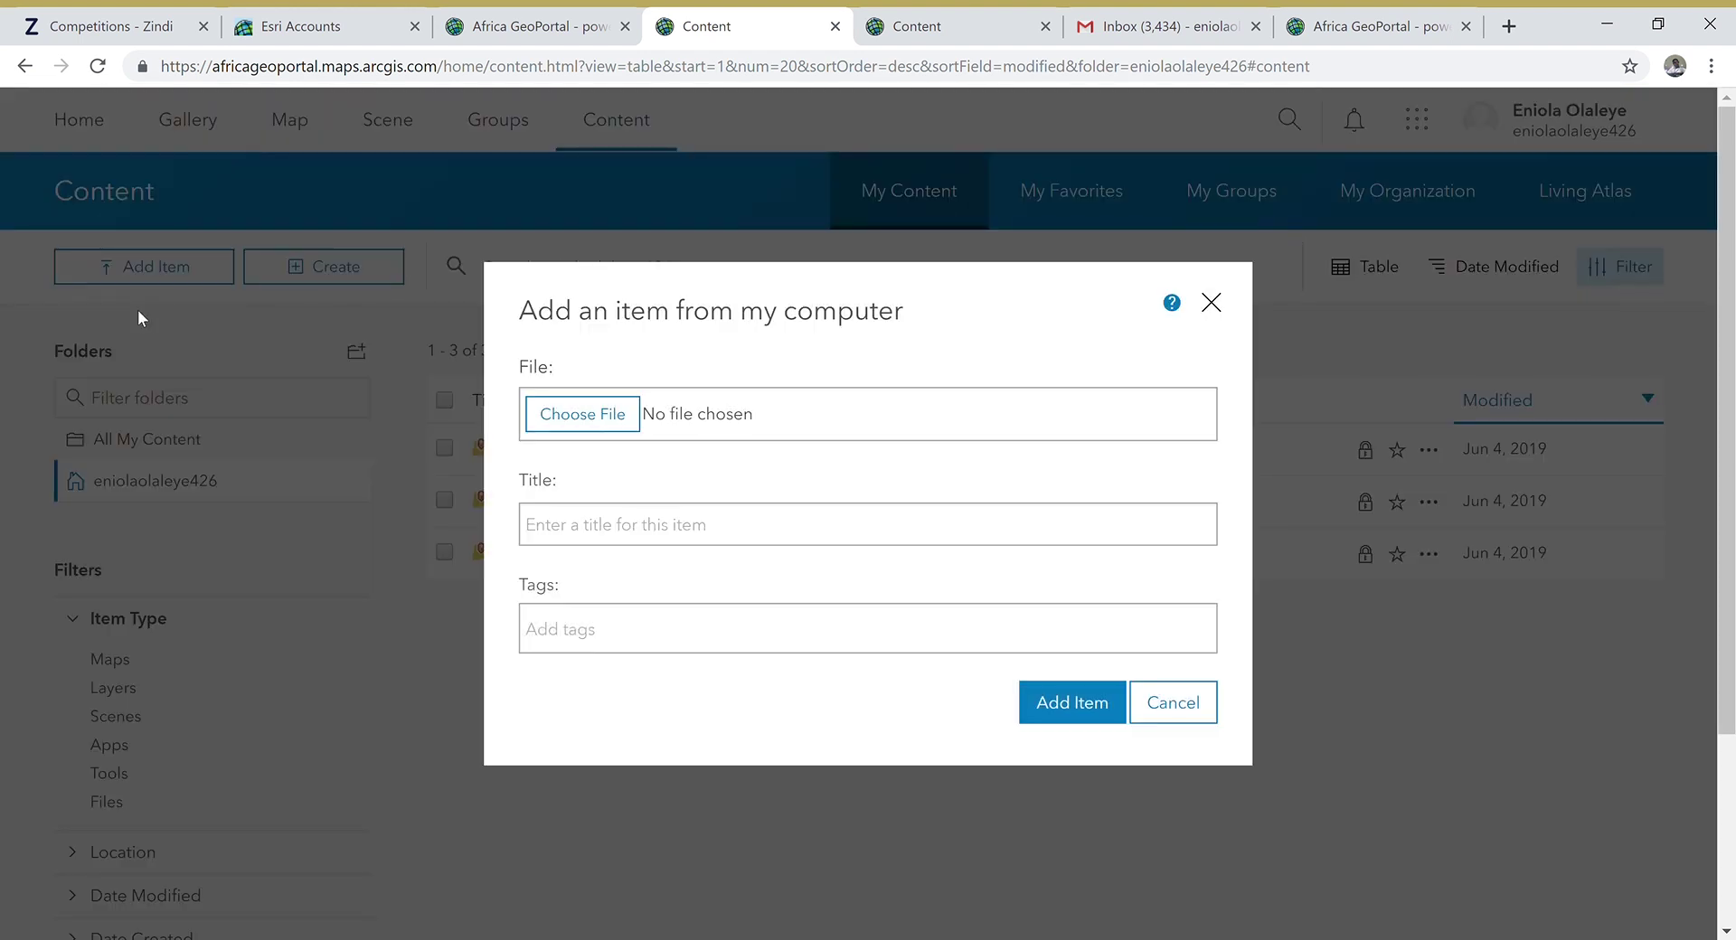
pyautogui.click(611, 425)
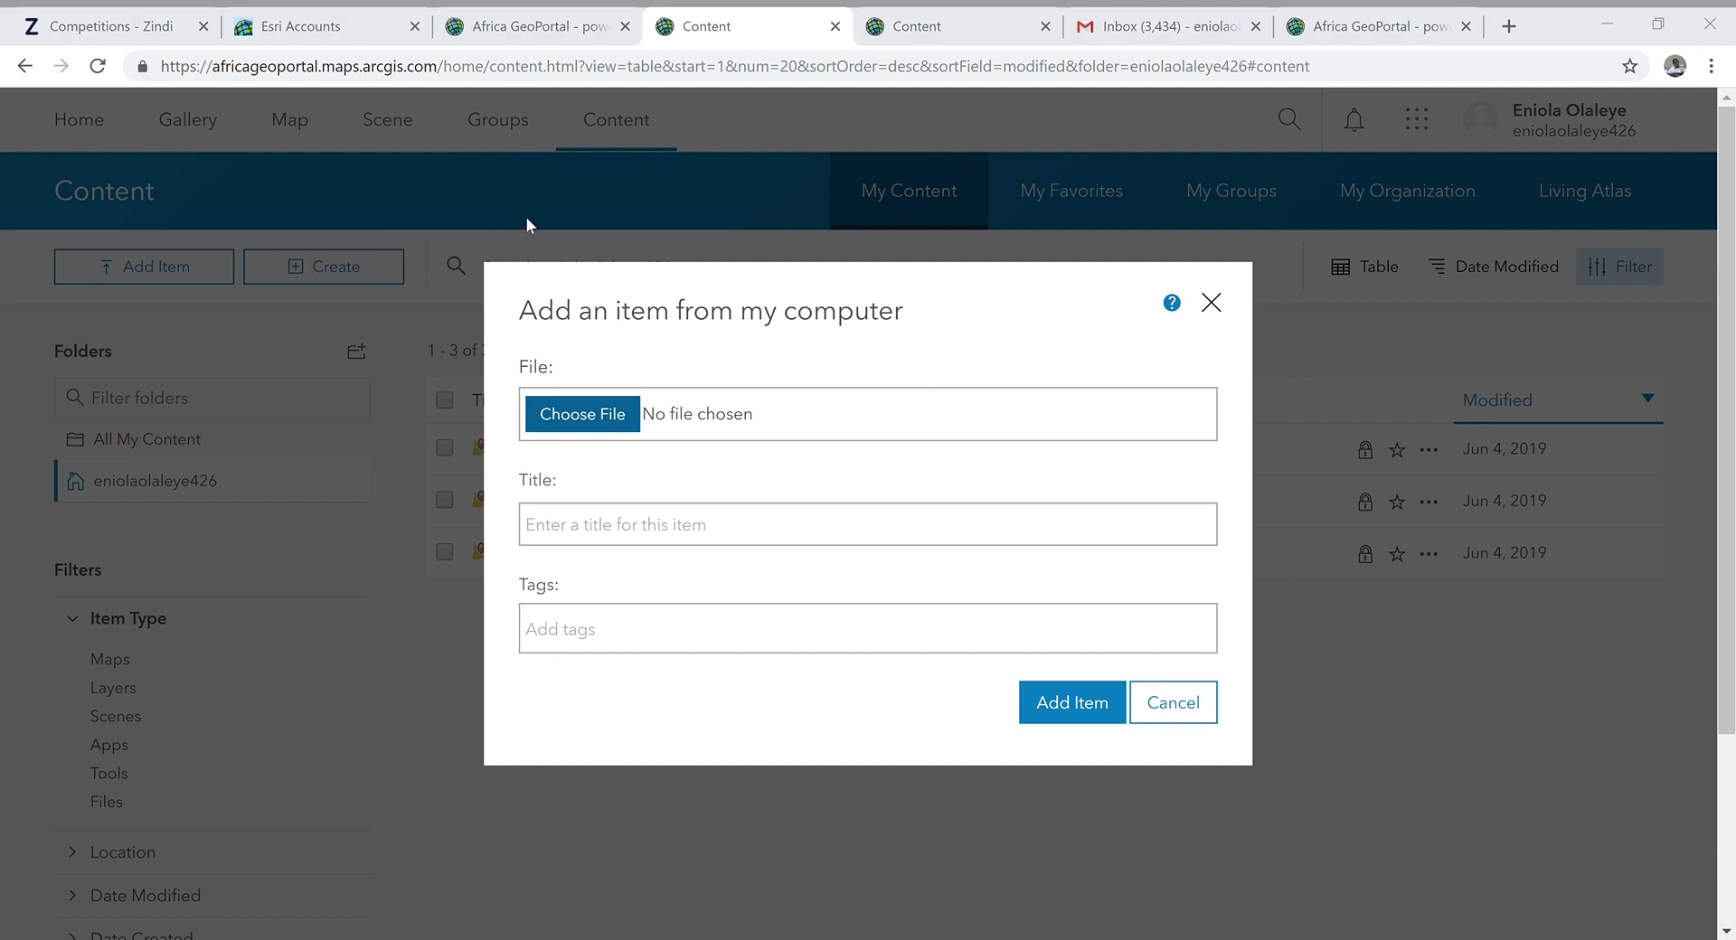
pyautogui.press('Return')
pyautogui.press('Return')
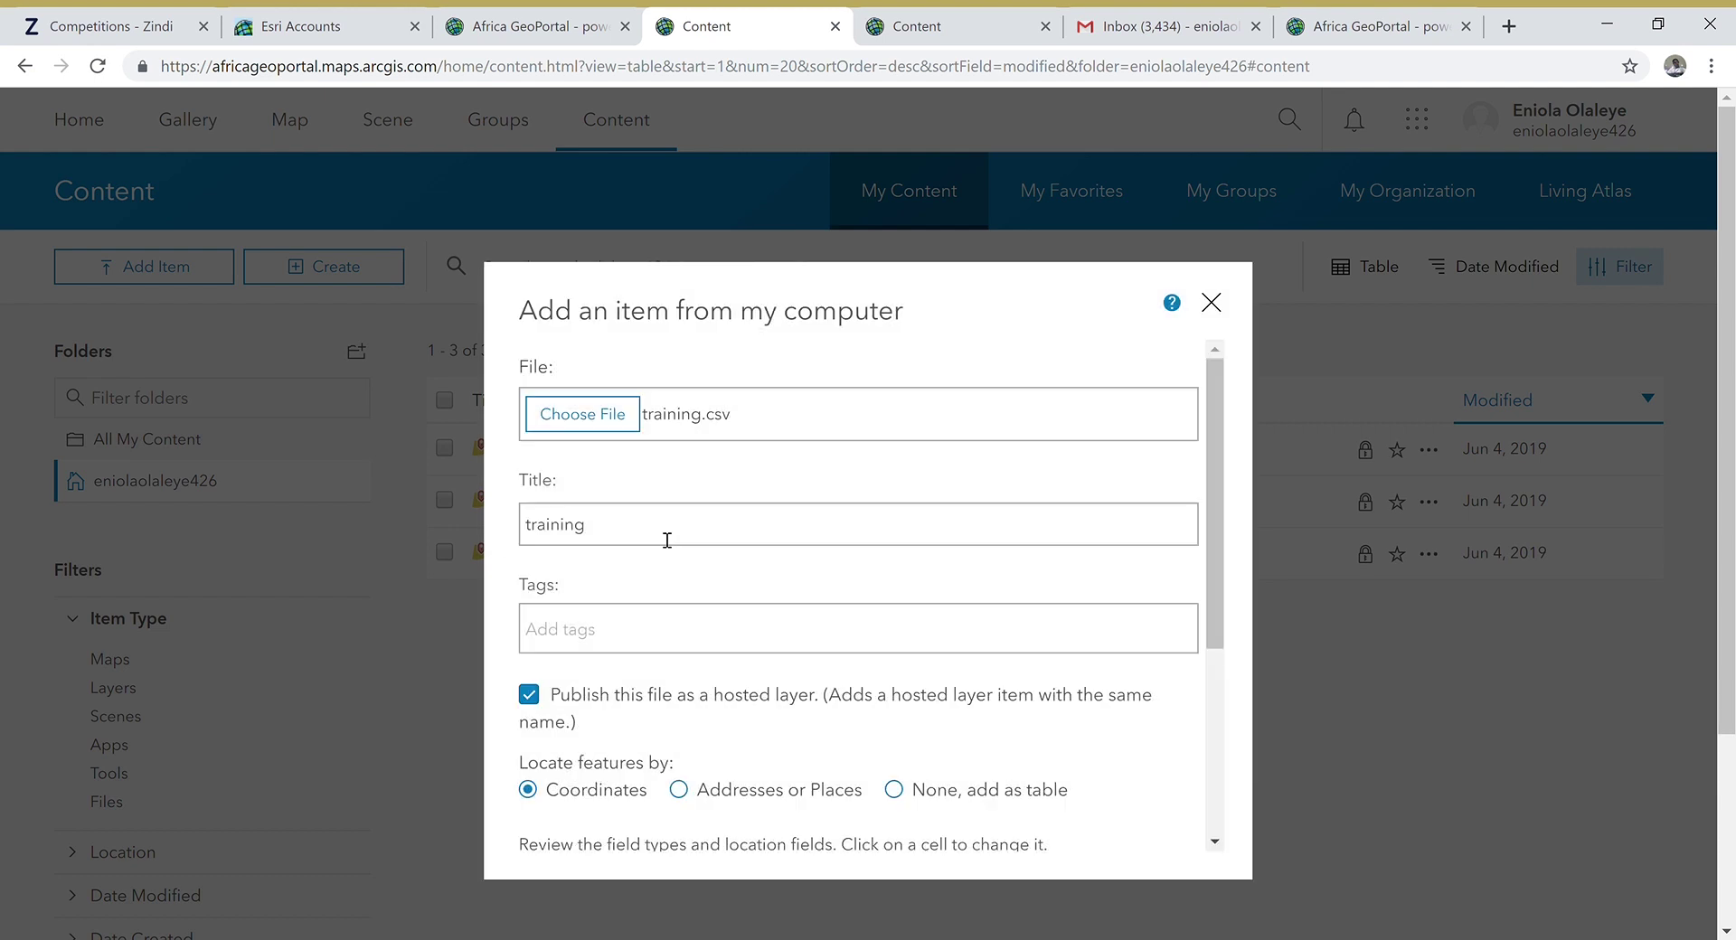
pyautogui.click(667, 541)
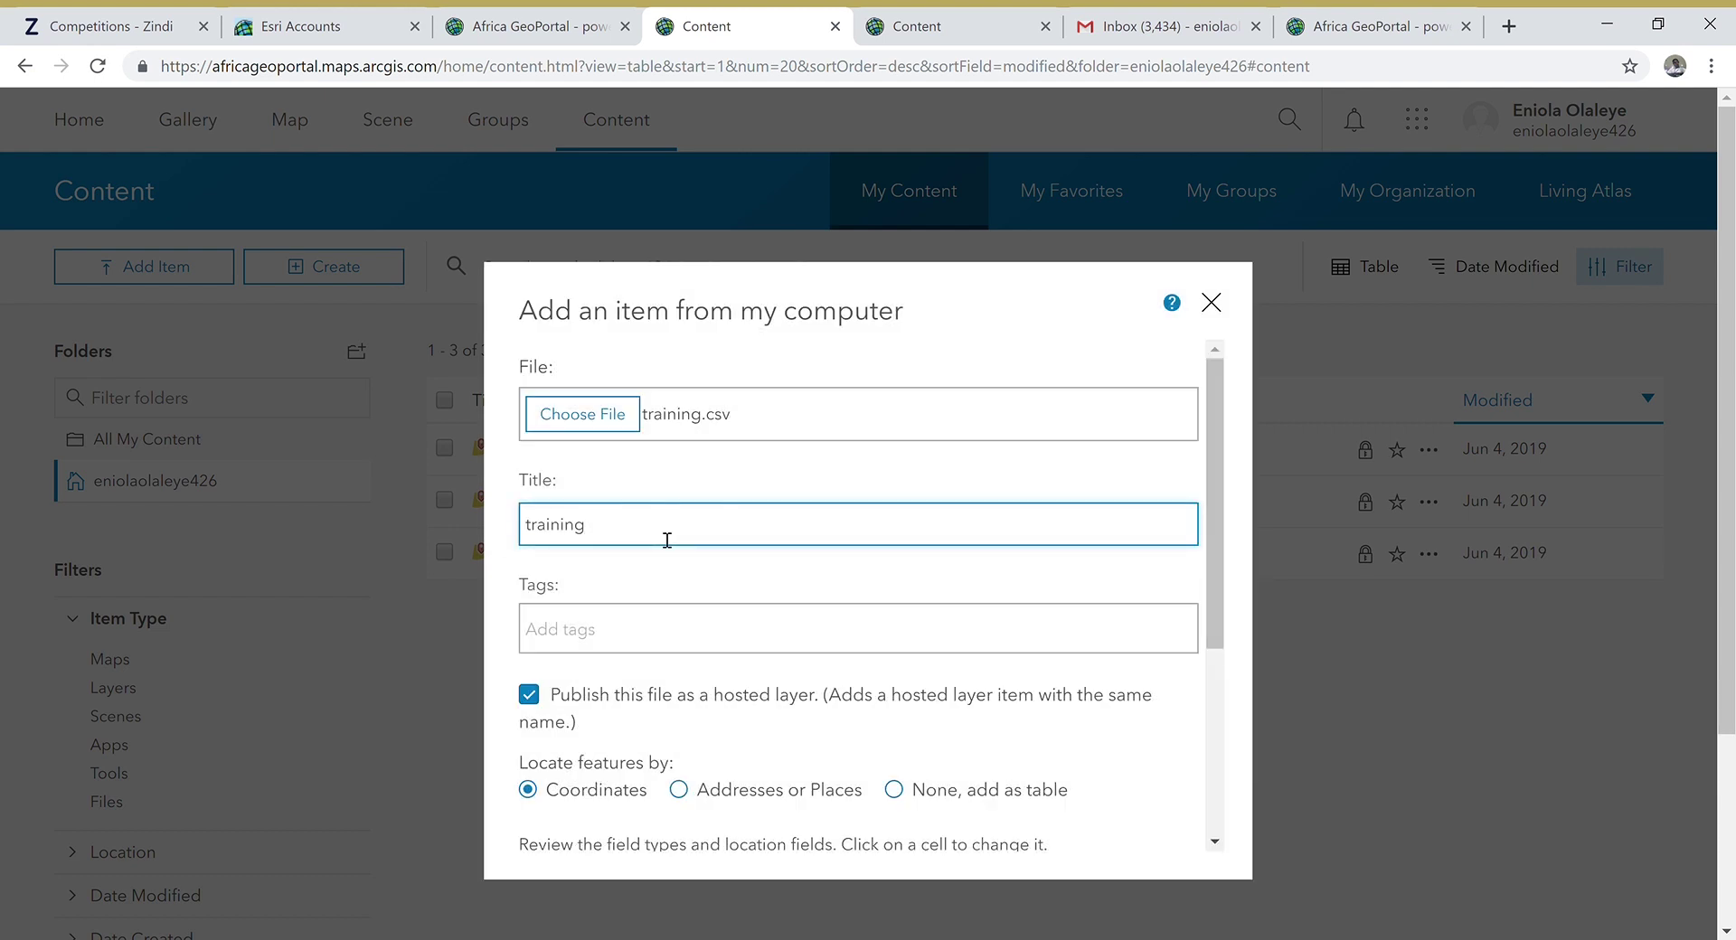
# Retitle the item 'trainingfiless' and add the tag mobilemoney
pyautogui.write('filess')
pyautogui.hotkey('ctrl', 'a')
pyautogui.click(636, 643)
pyautogui.write('mob')
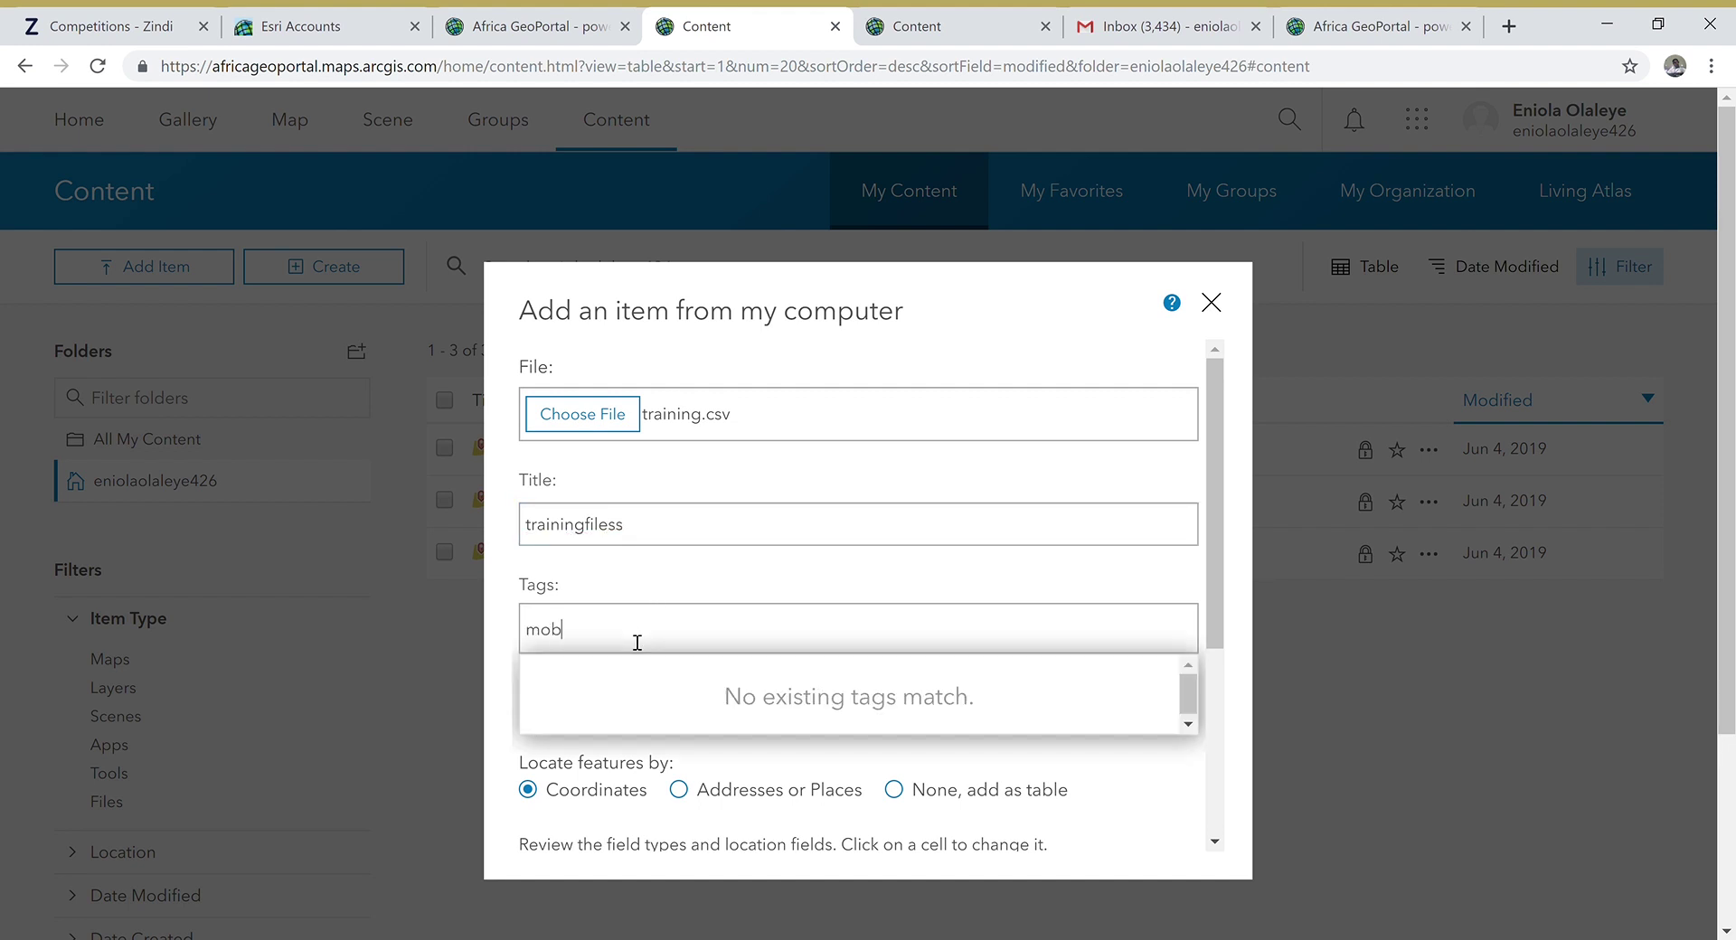
pyautogui.write('ilemonet')
pyautogui.write('y')
pyautogui.click(674, 540)
# Try Addresses or Places, then set features to be located by Coordinates again
pyautogui.scroll(-2, 669, 538)
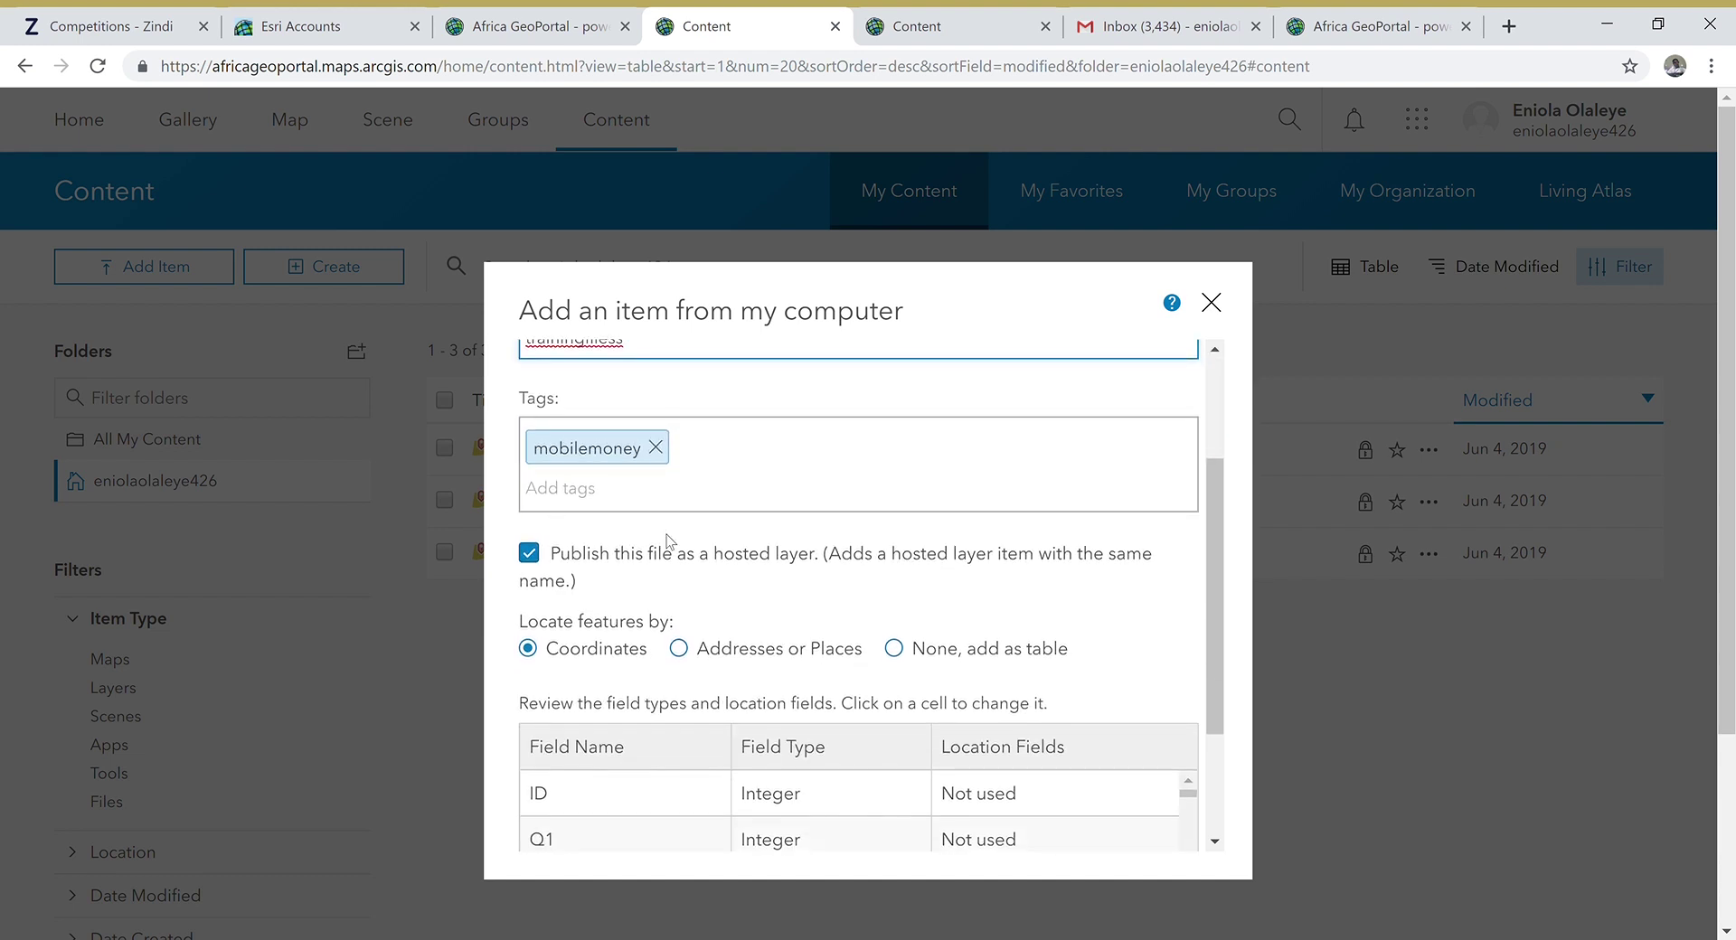
pyautogui.scroll(-3, 666, 534)
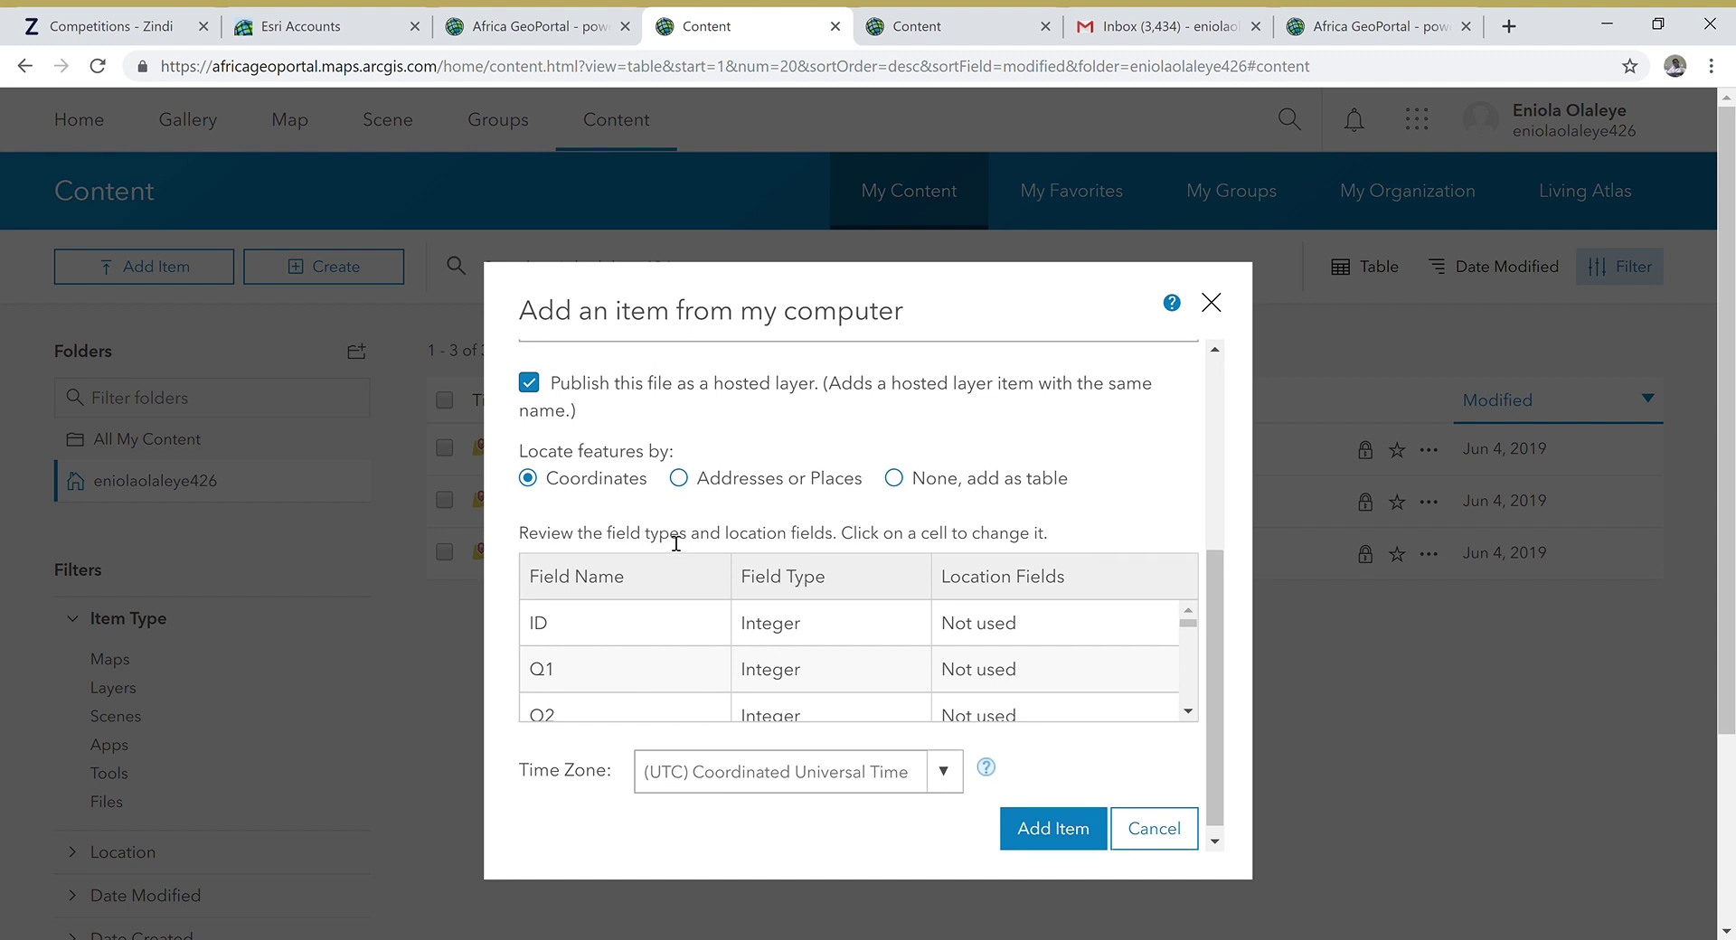
pyautogui.click(683, 479)
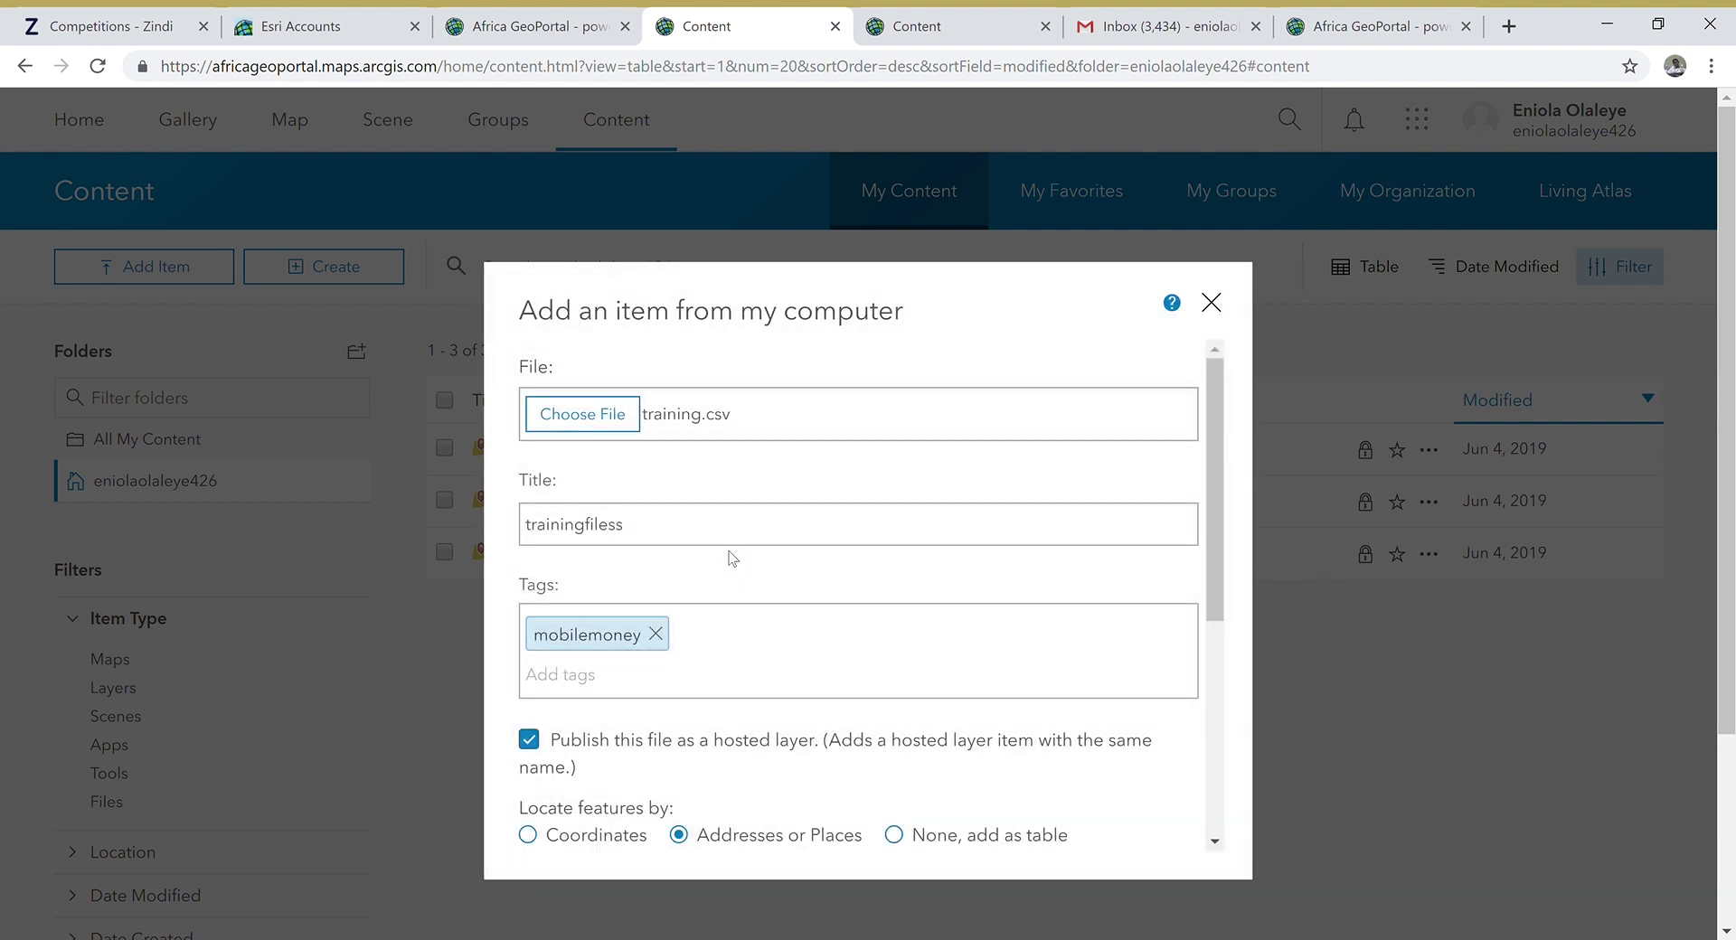
pyautogui.scroll(-3, 732, 558)
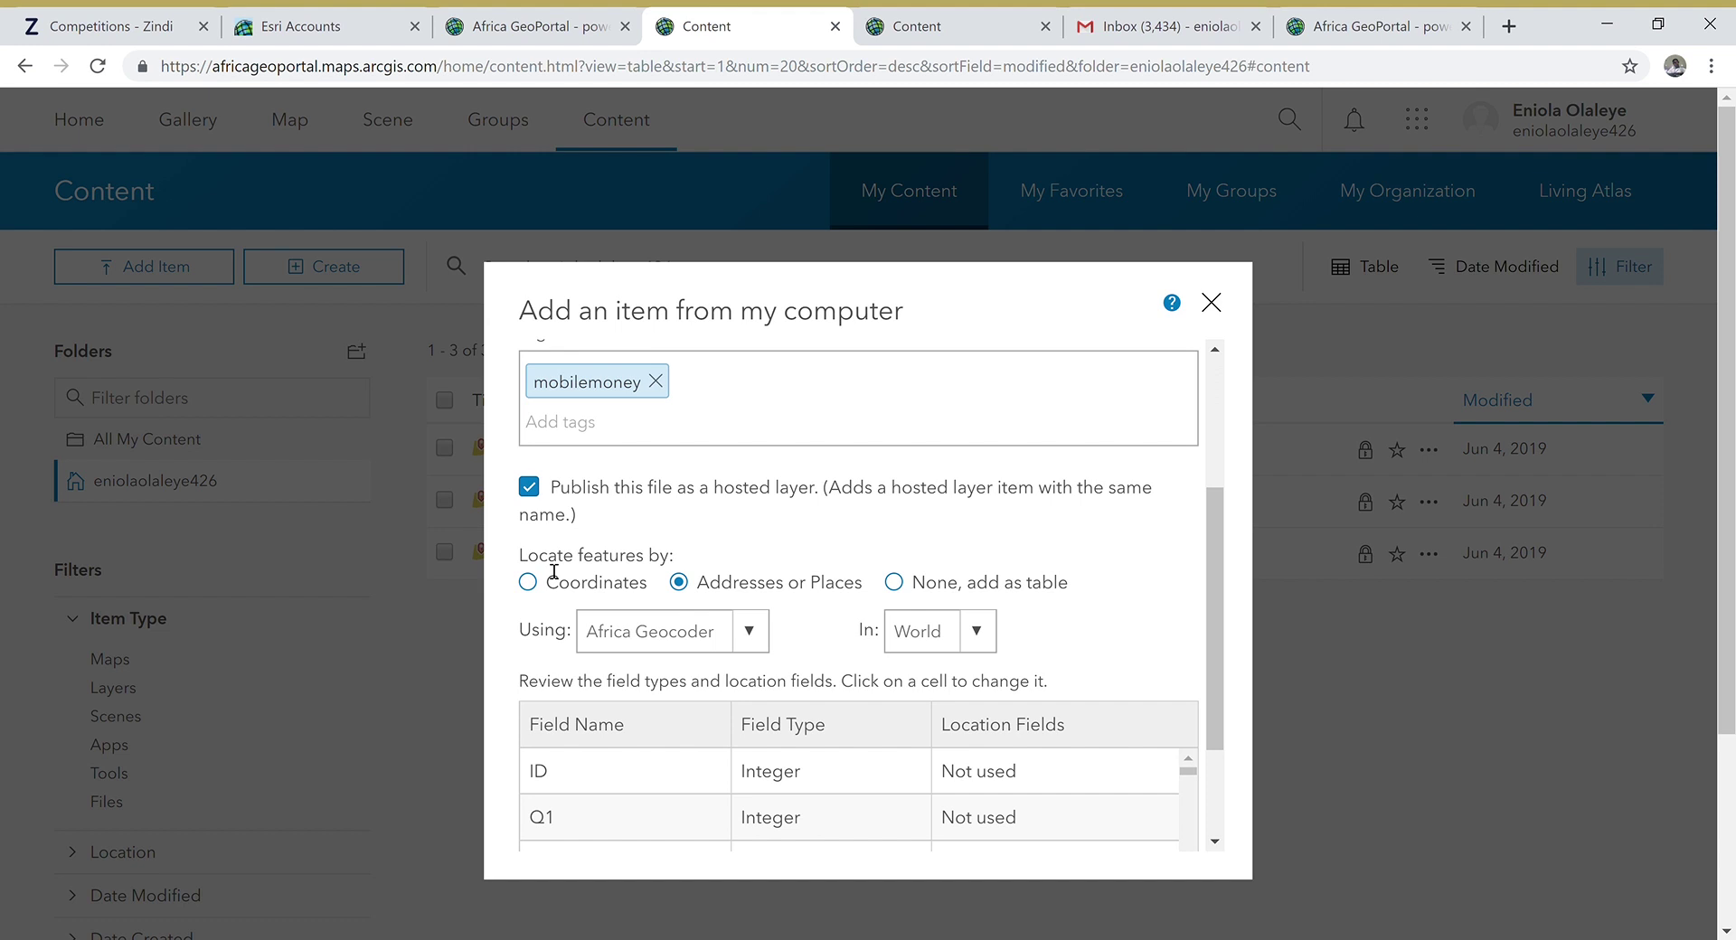
pyautogui.click(528, 582)
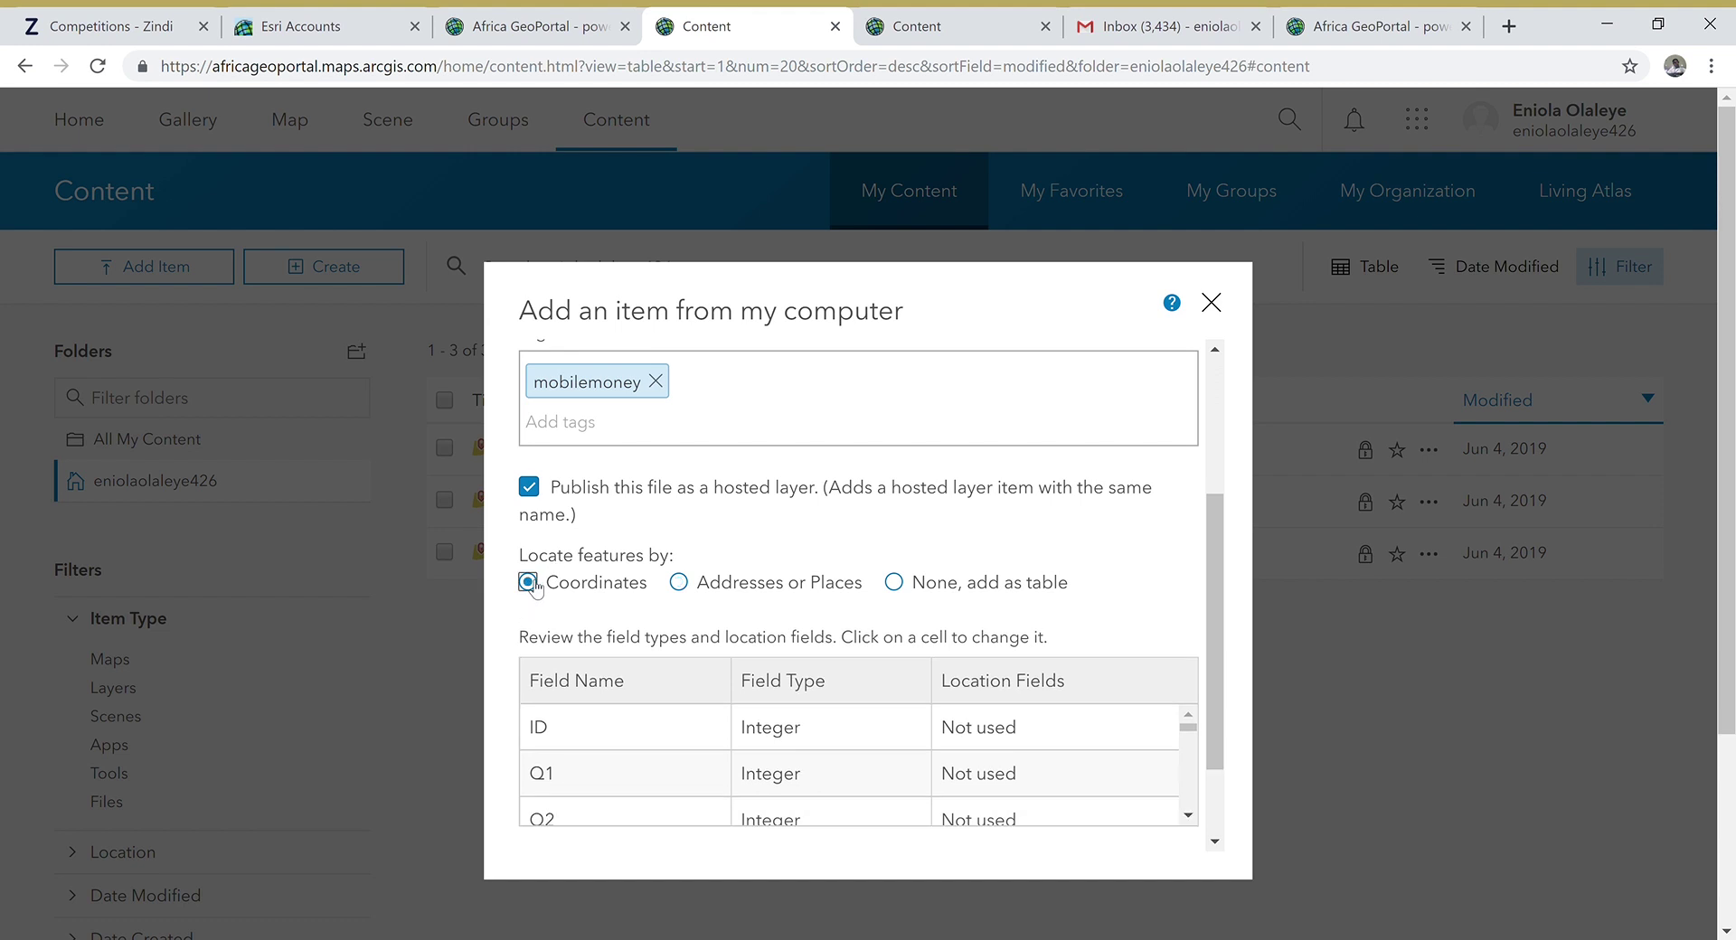
pyautogui.scroll(-3, 534, 587)
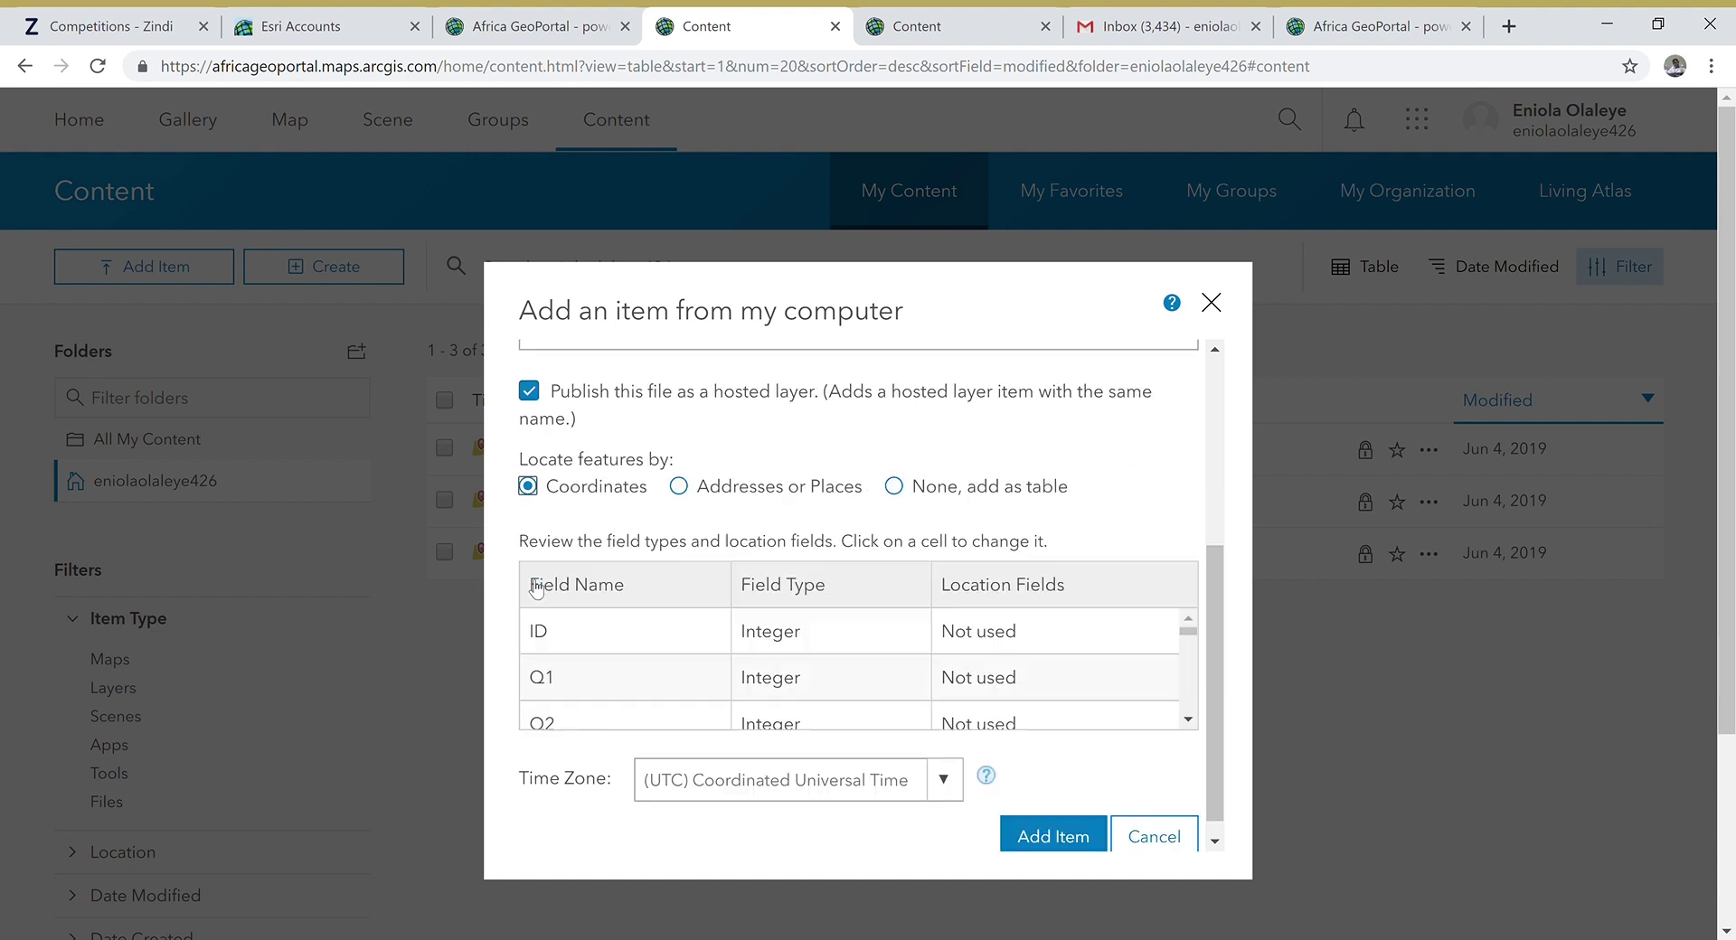
pyautogui.scroll(4, 839, 382)
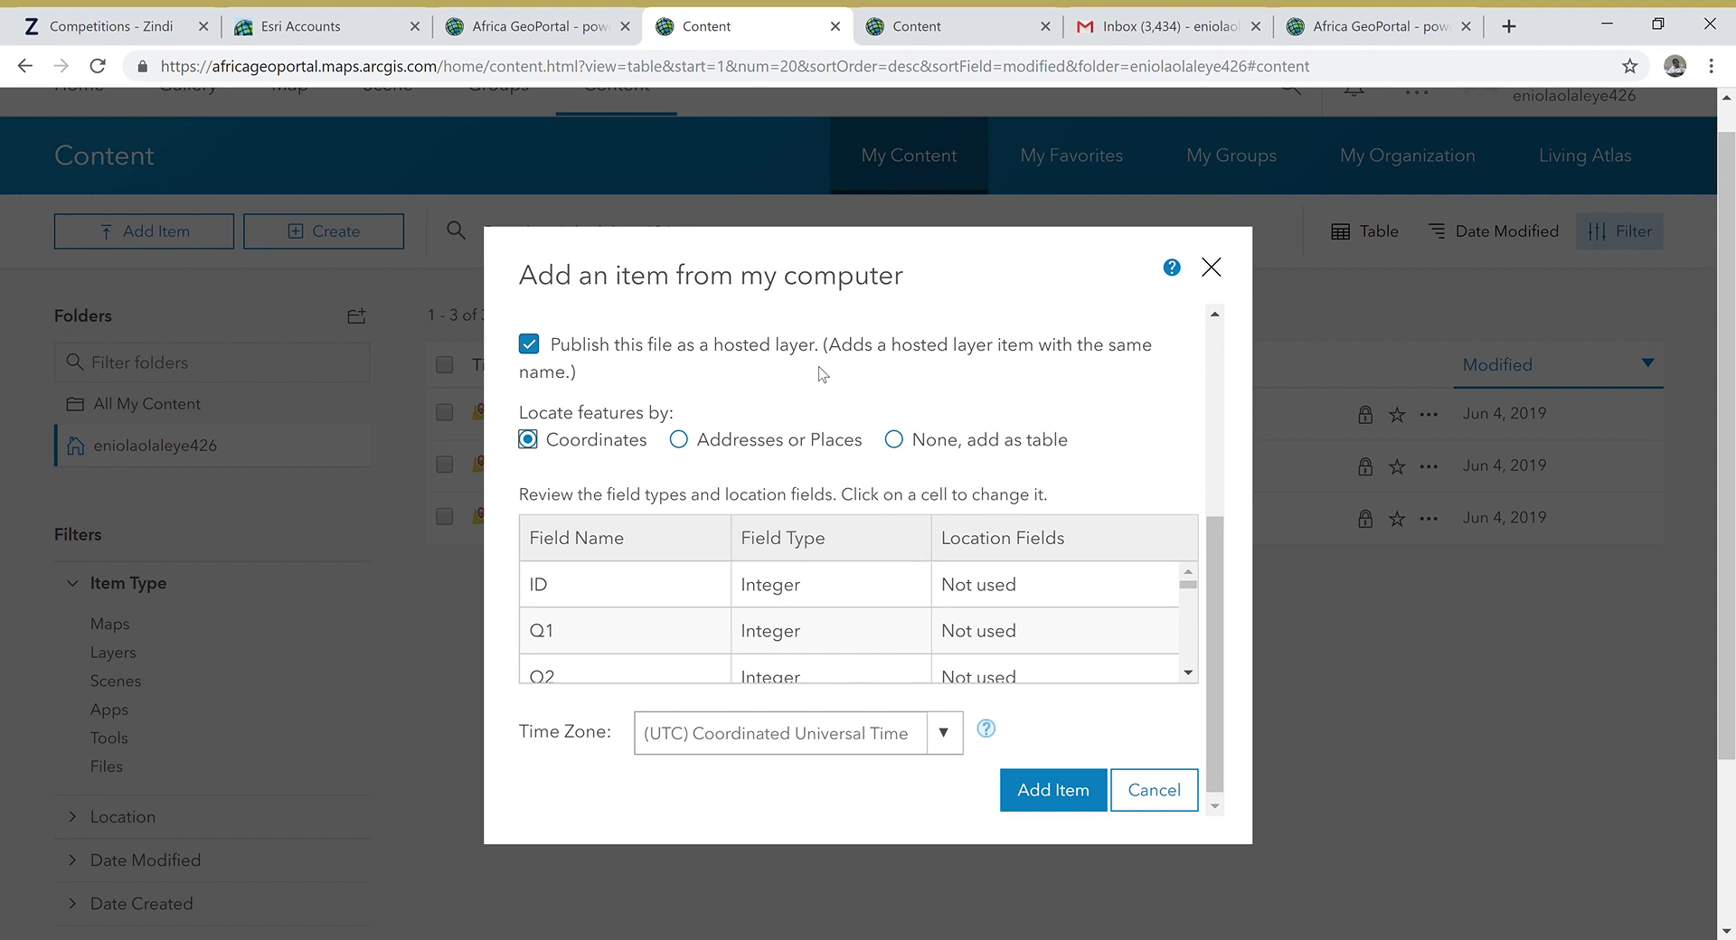
pyautogui.scroll(-4, 822, 374)
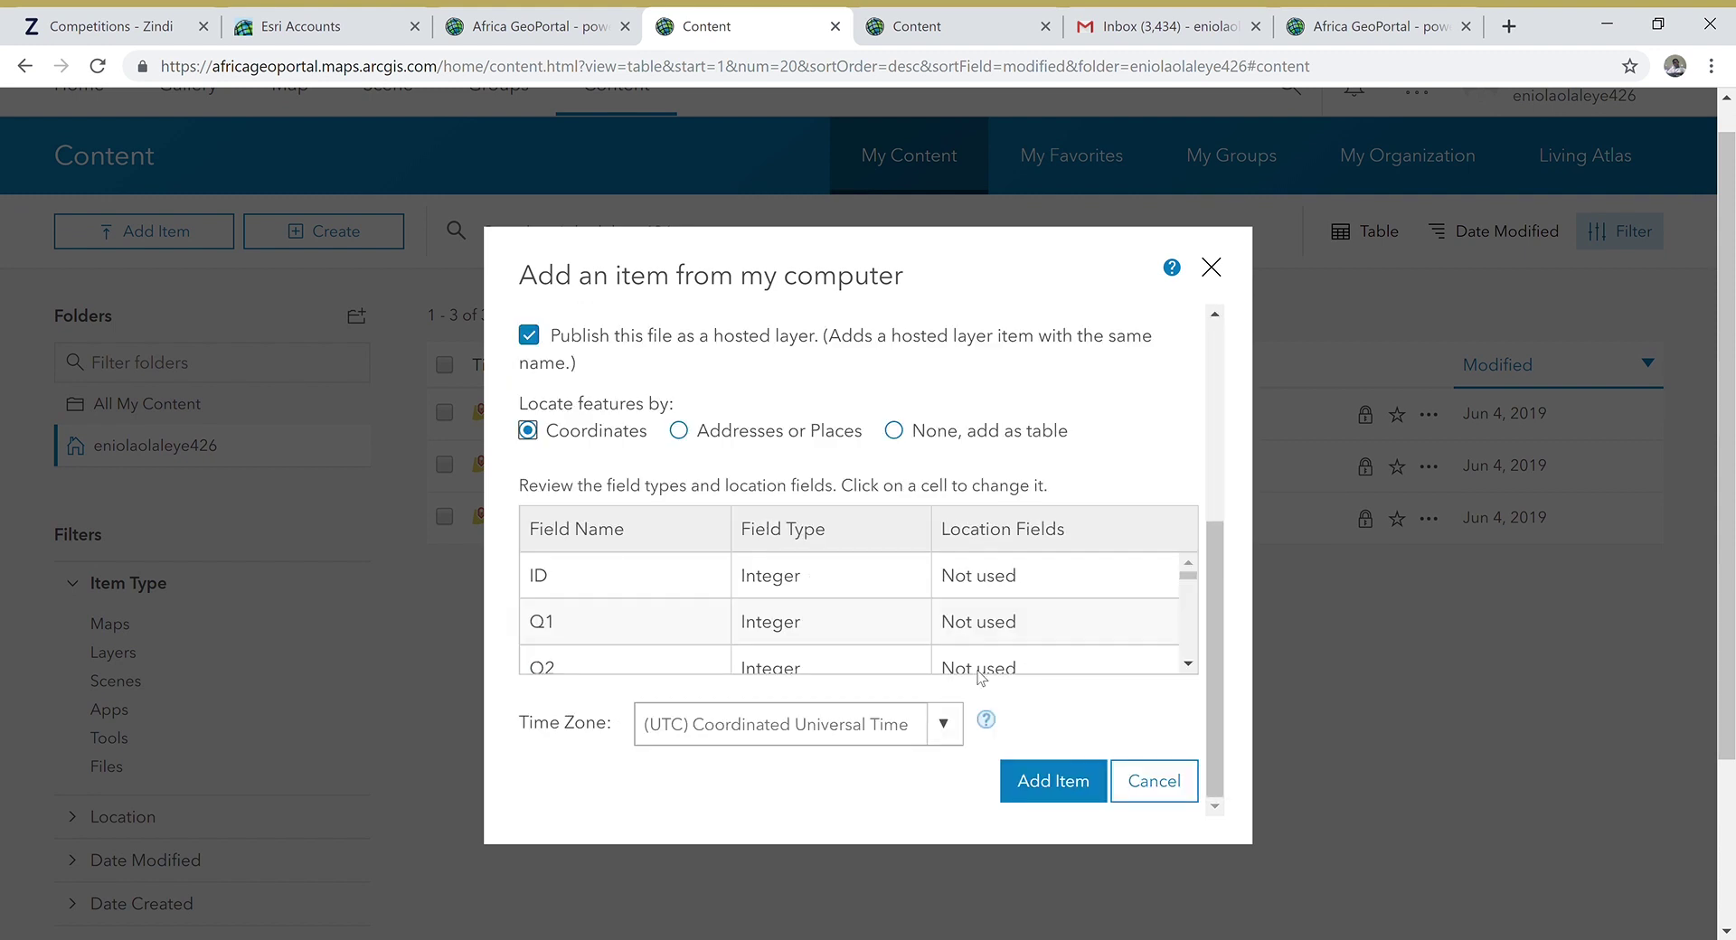